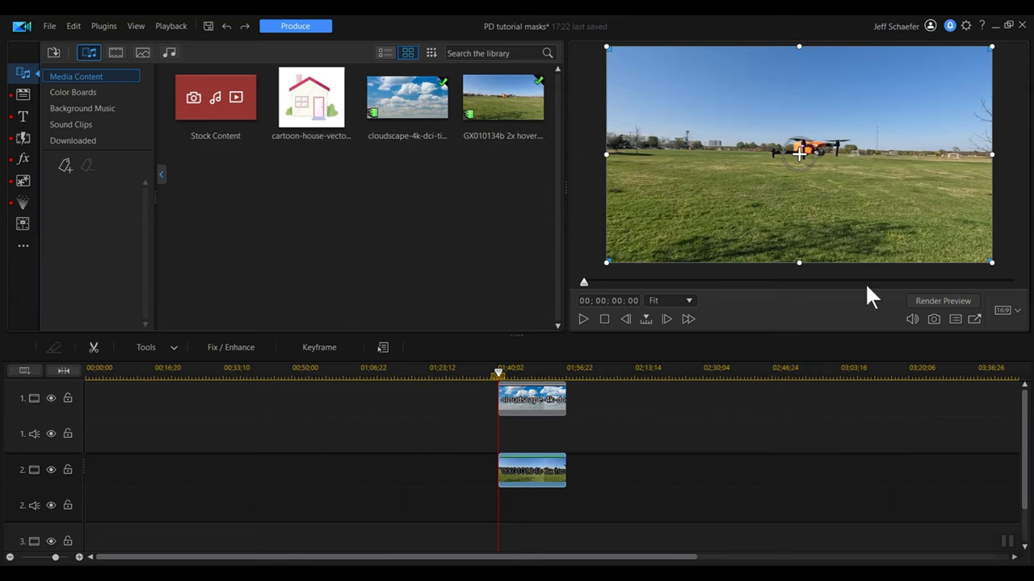
- Try shrinking the drone clip over the cloud footage and moving it into the frame's lower-right area, and undo both changes
{"action": "left_click_drag", "start_coordinate": [607, 49], "coordinate": [720, 144]}
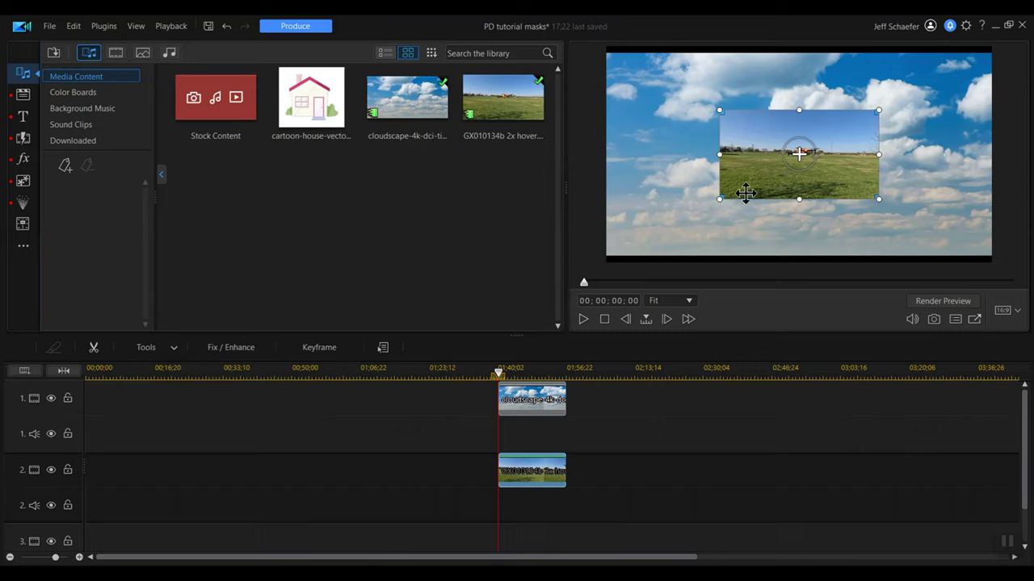
{"action": "left_click_drag", "start_coordinate": [743, 168], "coordinate": [849, 220]}
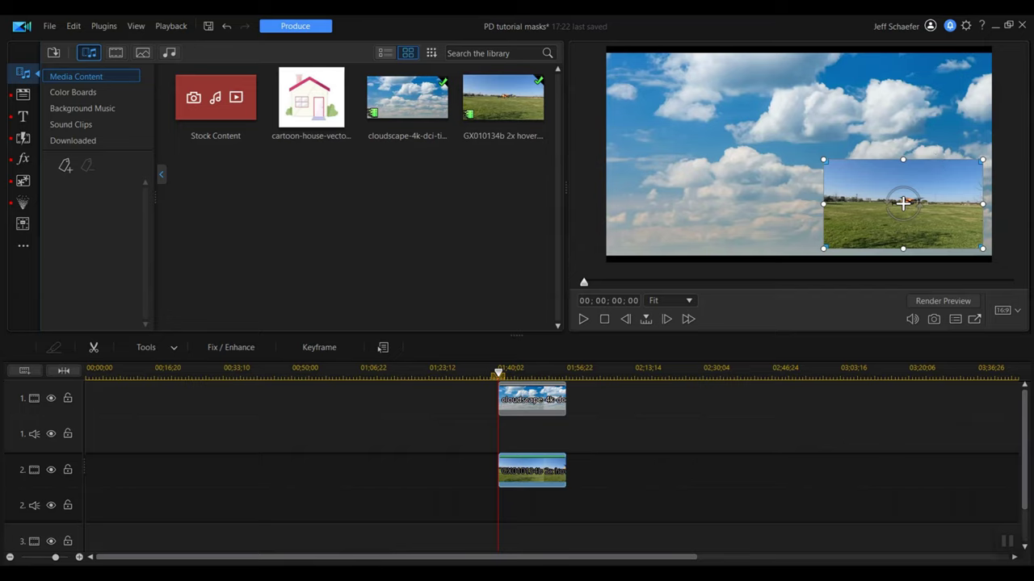
{"action": "key", "text": "ctrl+z"}
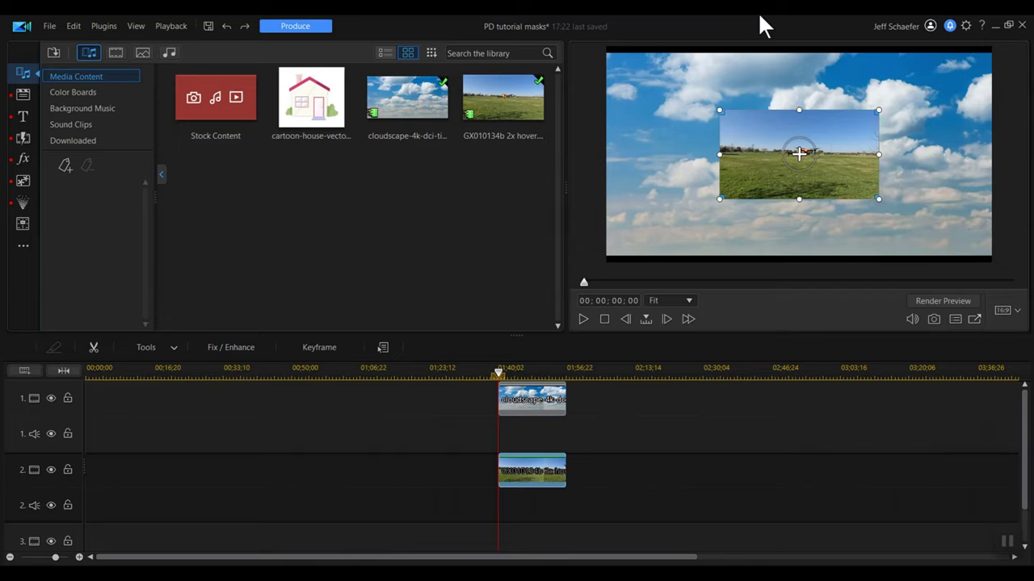
{"action": "key", "text": "ctrl+z"}
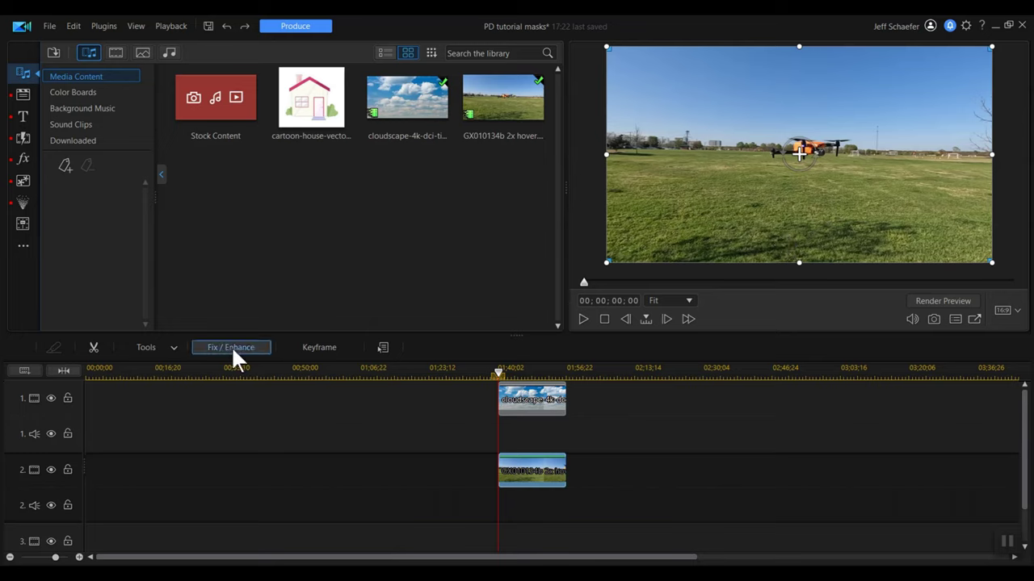
- Enlarge the drone clip to about twice its size in the PiP Designer, viewing the canvas at 50%
{"action": "double_click", "coordinate": [540, 477]}
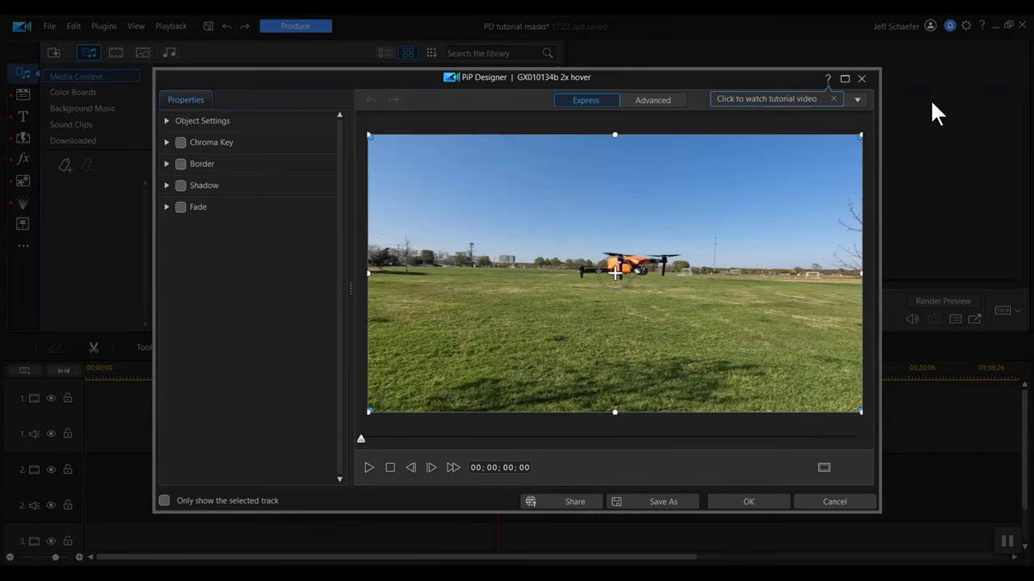
{"action": "left_click", "coordinate": [861, 98]}
{"action": "left_click", "coordinate": [836, 156]}
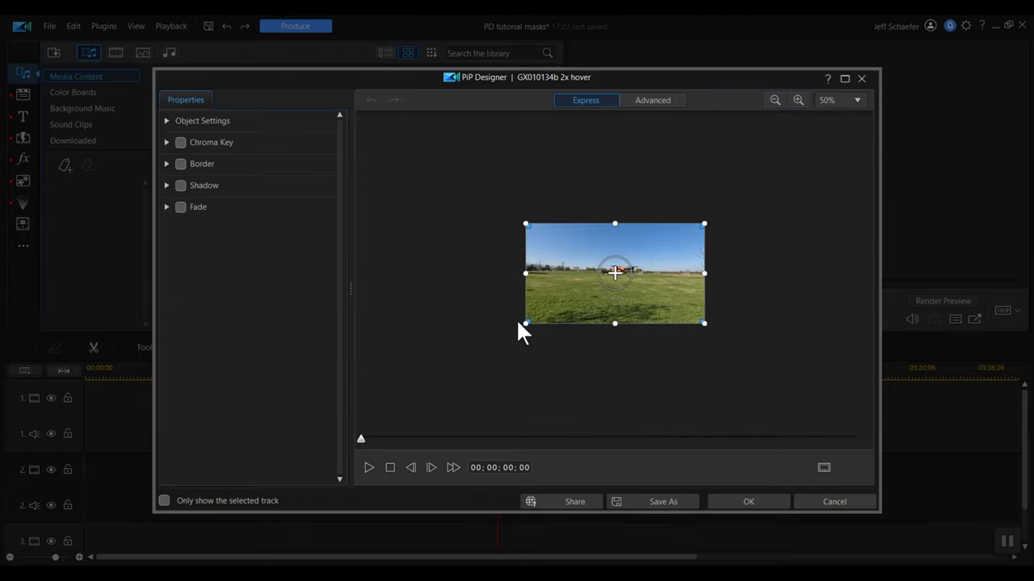
{"action": "left_click_drag", "start_coordinate": [521, 327], "coordinate": [498, 384]}
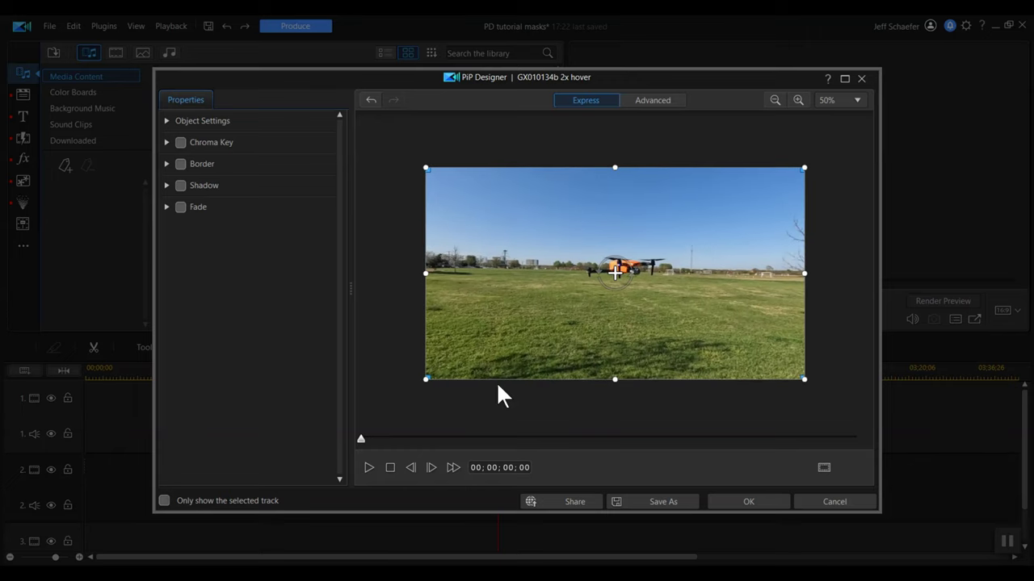
{"action": "left_click", "coordinate": [784, 505]}
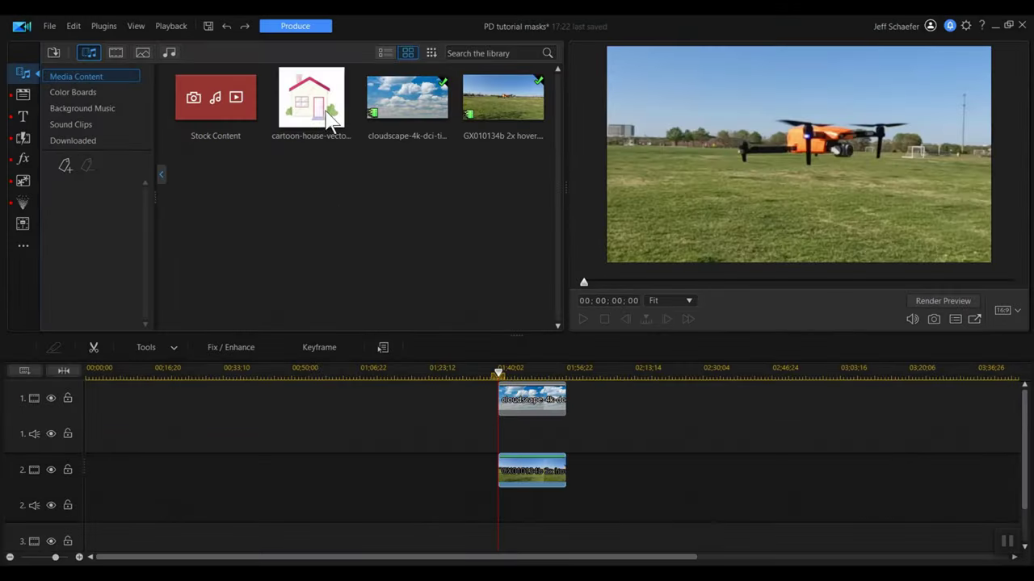
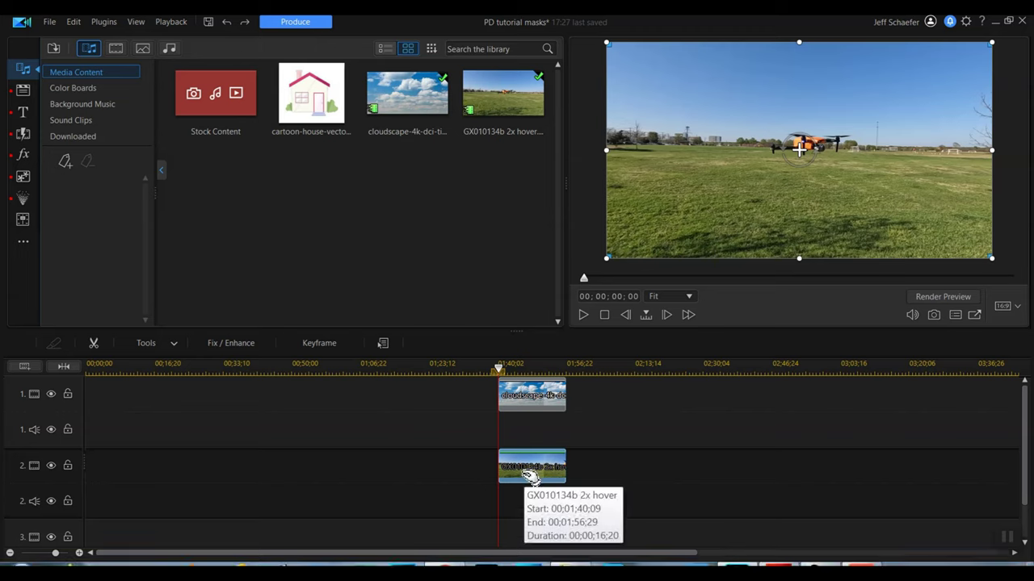
- Open the GX010134b 2x hover clip in the Mask Designer
{"action": "left_click", "coordinate": [159, 340]}
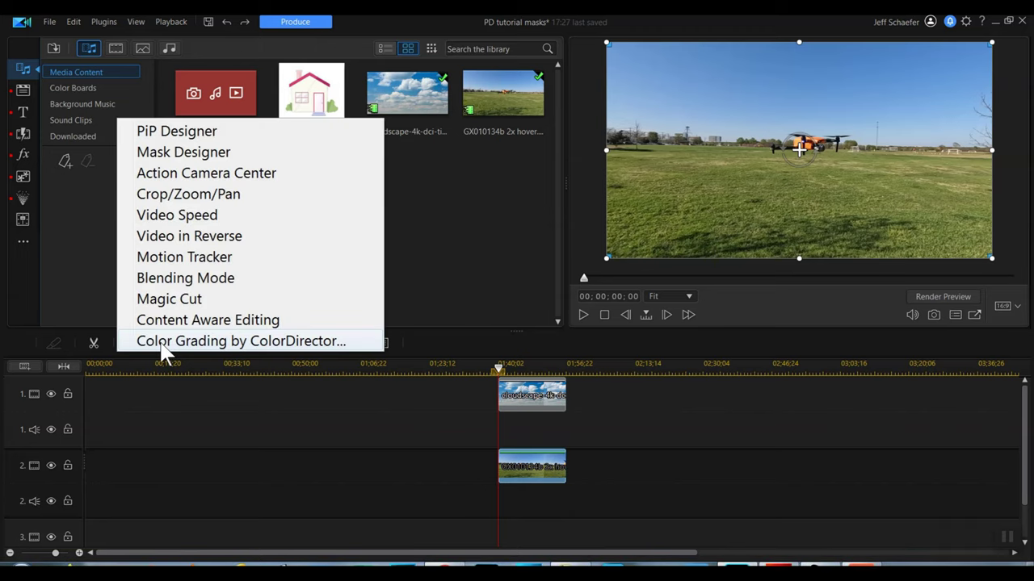
{"action": "left_click", "coordinate": [186, 153]}
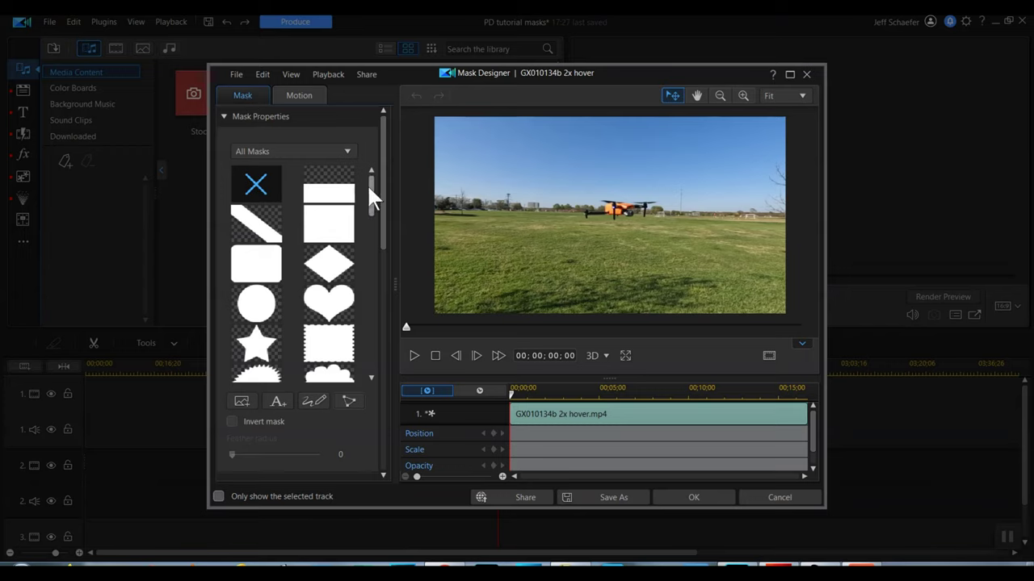
{"action": "left_click_drag", "start_coordinate": [367, 188], "coordinate": [370, 165]}
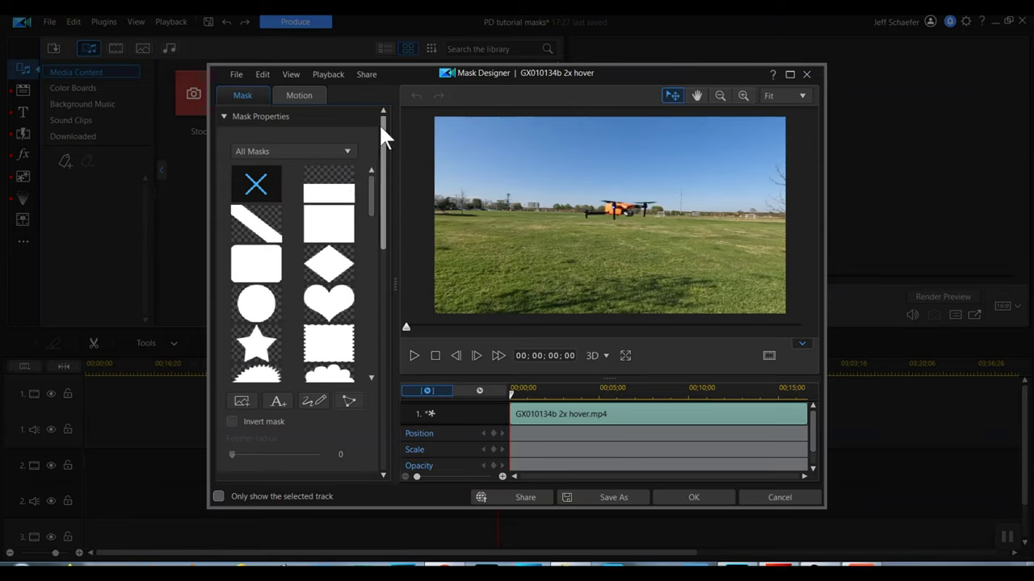
{"action": "mouse_move", "coordinate": [379, 125]}
{"action": "left_mouse_down"}
{"action": "mouse_move", "coordinate": [376, 159]}
{"action": "mouse_move", "coordinate": [375, 119]}
{"action": "left_mouse_up"}
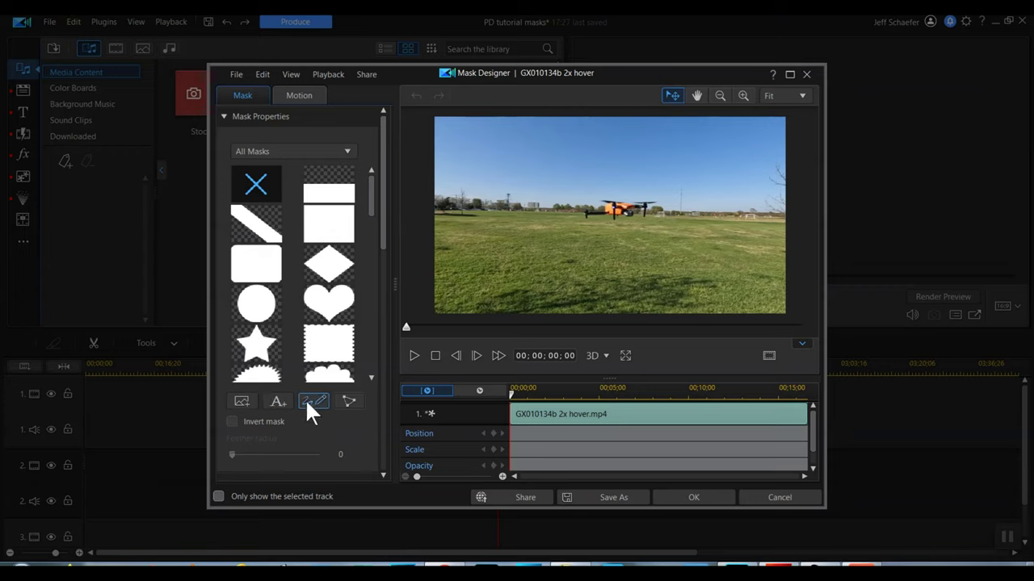
- Try the diamond mask on the drone clip and remove it
{"action": "mouse_move", "coordinate": [369, 189]}
{"action": "left_mouse_down"}
{"action": "mouse_move", "coordinate": [380, 302]}
{"action": "mouse_move", "coordinate": [377, 179]}
{"action": "left_mouse_up"}
{"action": "left_click", "coordinate": [327, 272]}
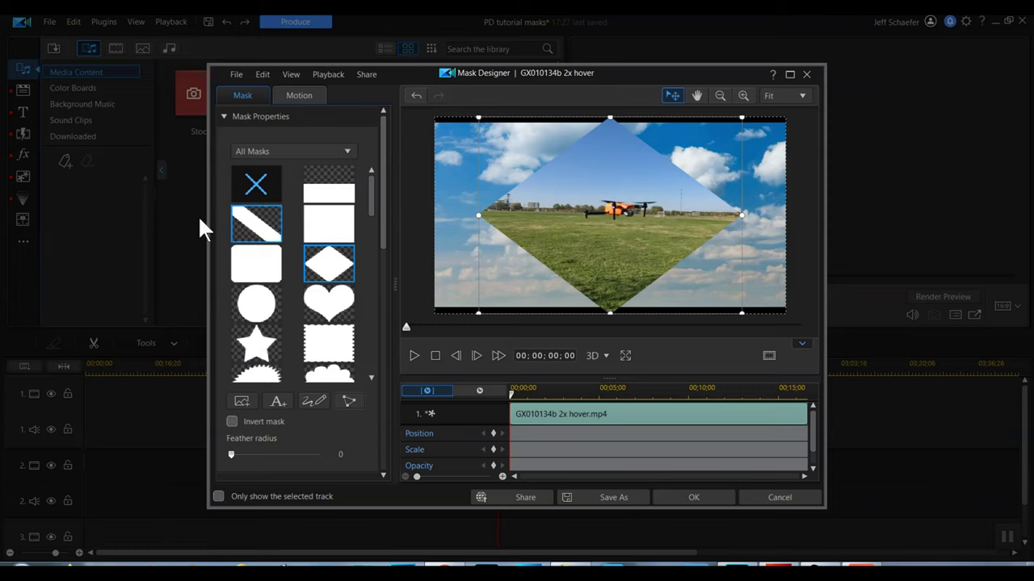
{"action": "left_click", "coordinate": [263, 183]}
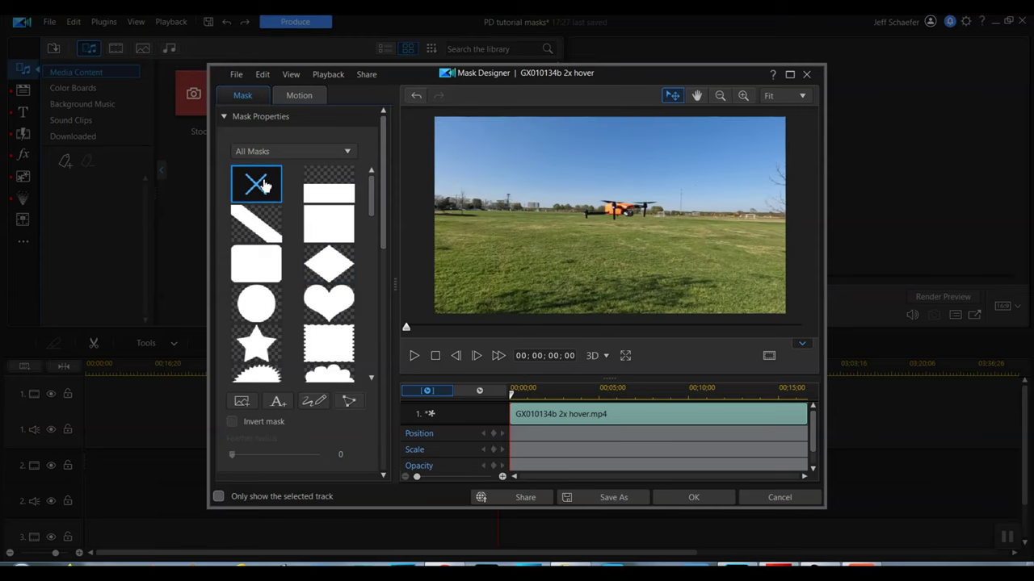
- Try the soft-edged oval mask from the end of the mask library and set the clip back to no mask
{"action": "left_click_drag", "start_coordinate": [385, 214], "coordinate": [386, 246]}
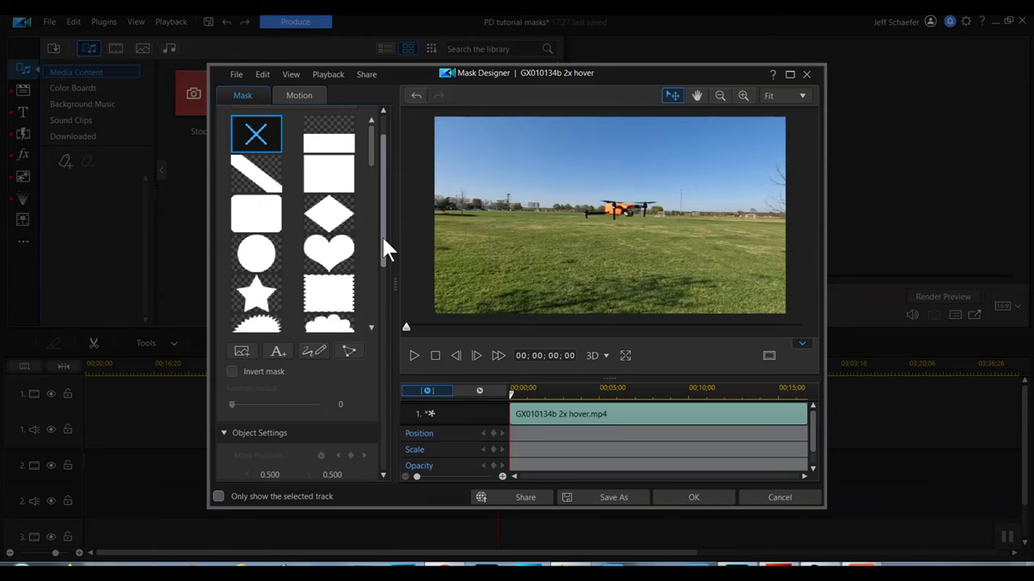
{"action": "mouse_move", "coordinate": [365, 115]}
{"action": "left_mouse_down"}
{"action": "mouse_move", "coordinate": [370, 163]}
{"action": "mouse_move", "coordinate": [377, 102]}
{"action": "left_mouse_up"}
{"action": "scroll", "coordinate": [347, 186], "scroll_direction": "down", "scroll_amount": 5}
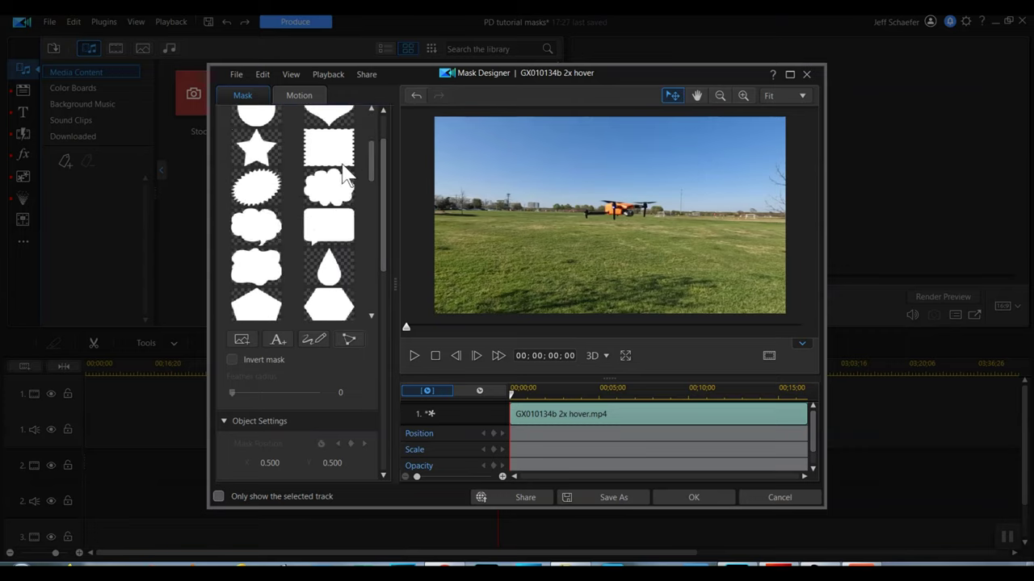
{"action": "scroll", "coordinate": [347, 186], "scroll_direction": "down", "scroll_amount": 4}
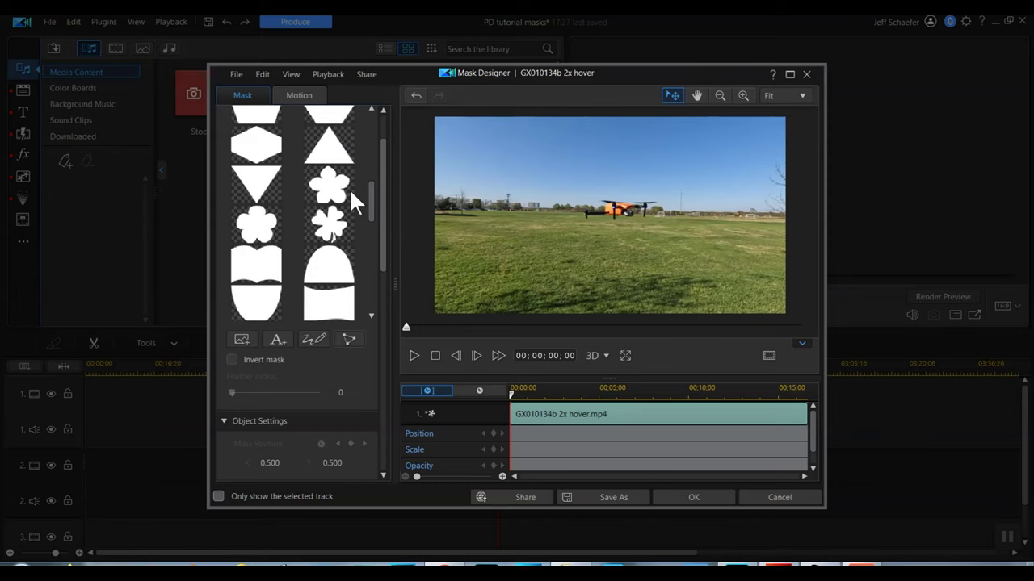
{"action": "scroll", "coordinate": [352, 206], "scroll_direction": "down", "scroll_amount": 2}
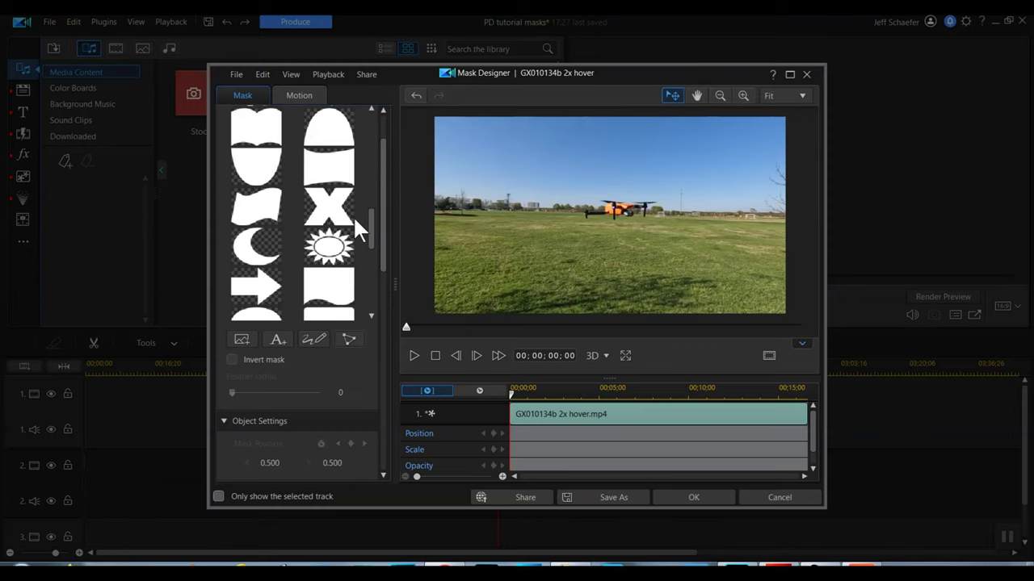
{"action": "scroll", "coordinate": [353, 215], "scroll_direction": "down", "scroll_amount": 5}
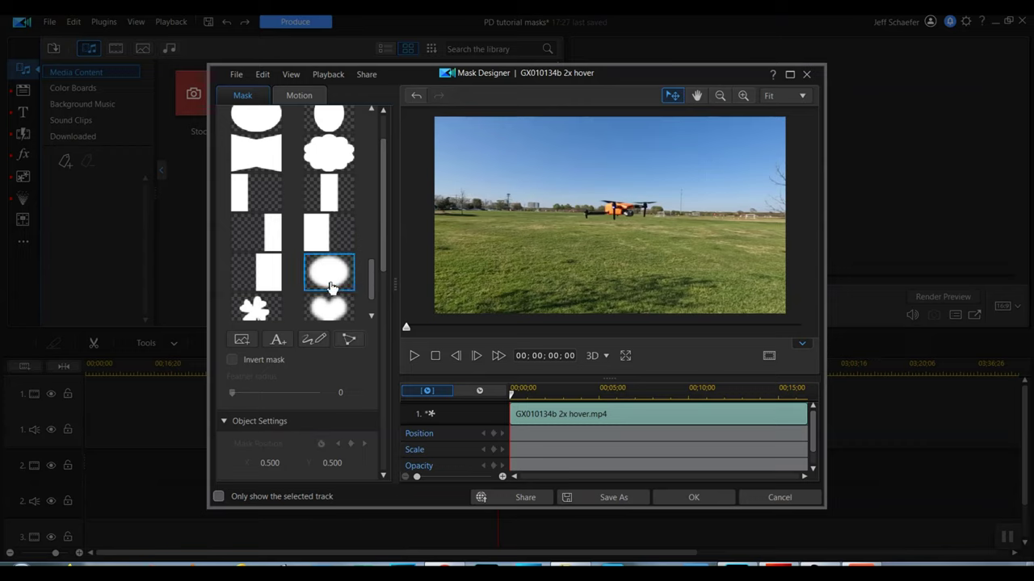
{"action": "left_click", "coordinate": [328, 279]}
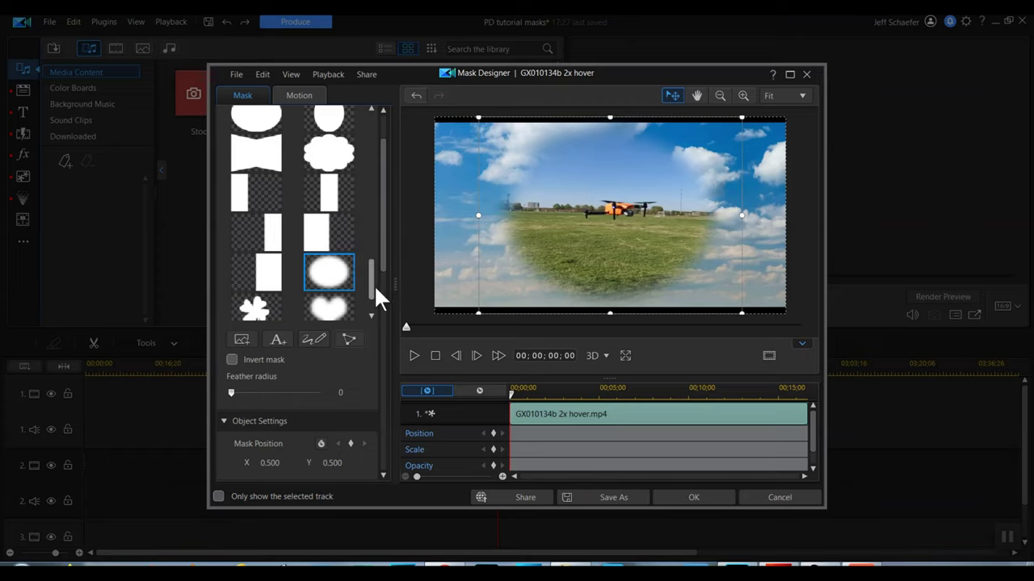
{"action": "left_click_drag", "start_coordinate": [372, 285], "coordinate": [397, 67]}
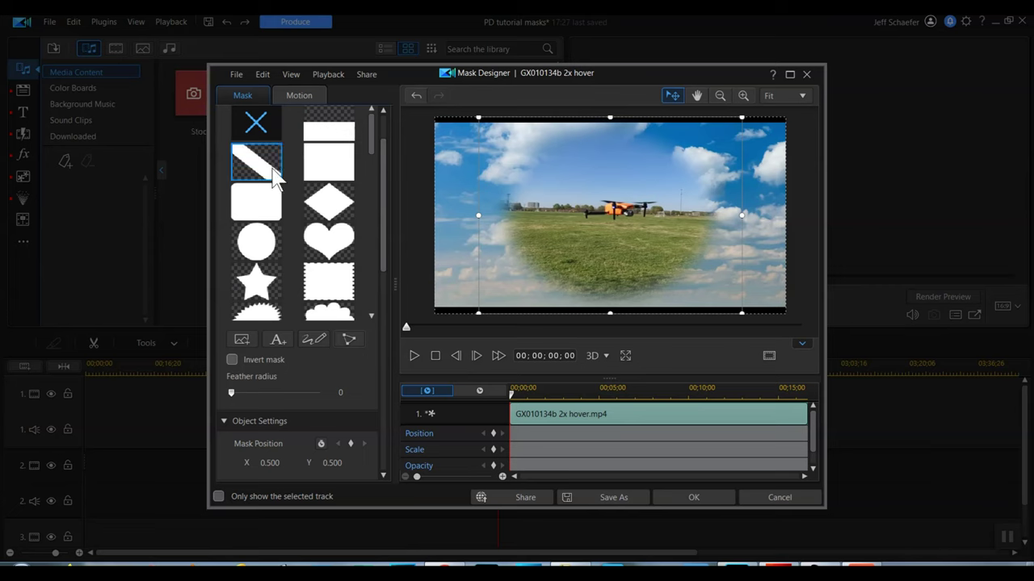
{"action": "left_click", "coordinate": [256, 125]}
{"action": "left_click_drag", "start_coordinate": [369, 135], "coordinate": [389, 304]}
{"action": "mouse_move", "coordinate": [386, 232]}
{"action": "left_mouse_down"}
{"action": "mouse_move", "coordinate": [395, 288]}
{"action": "mouse_move", "coordinate": [394, 242]}
{"action": "left_mouse_up"}
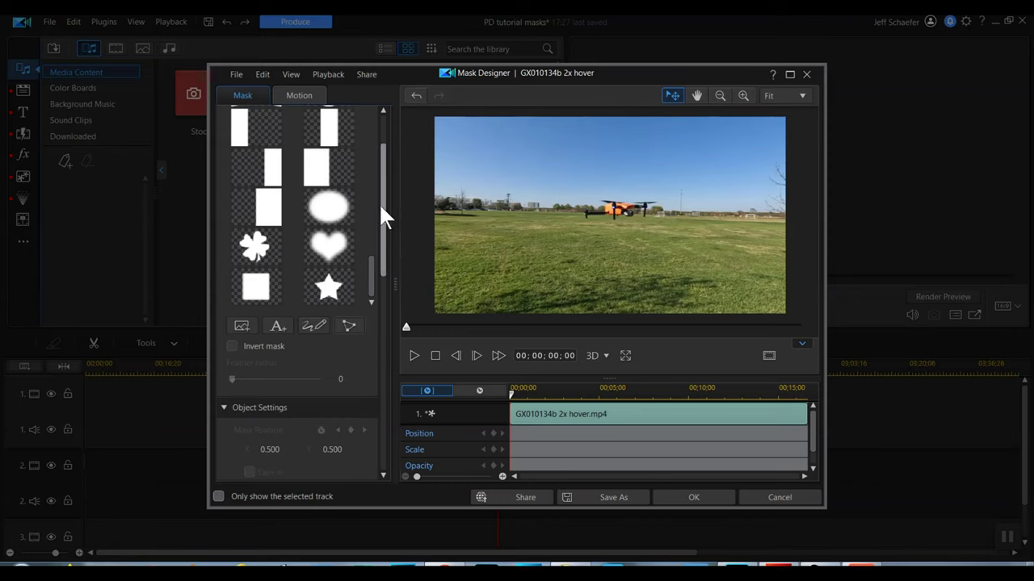
{"action": "left_click_drag", "start_coordinate": [380, 192], "coordinate": [387, 166]}
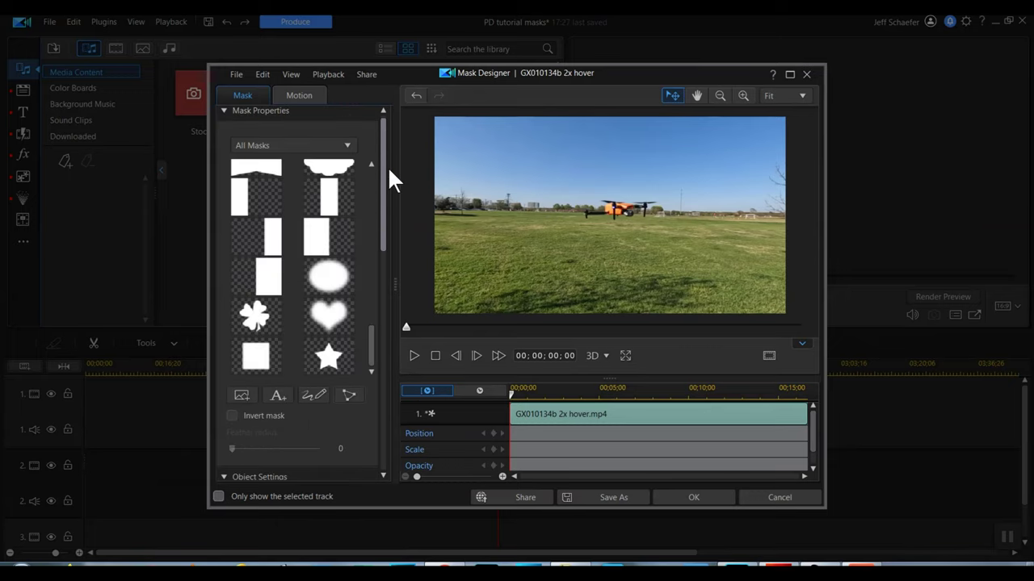
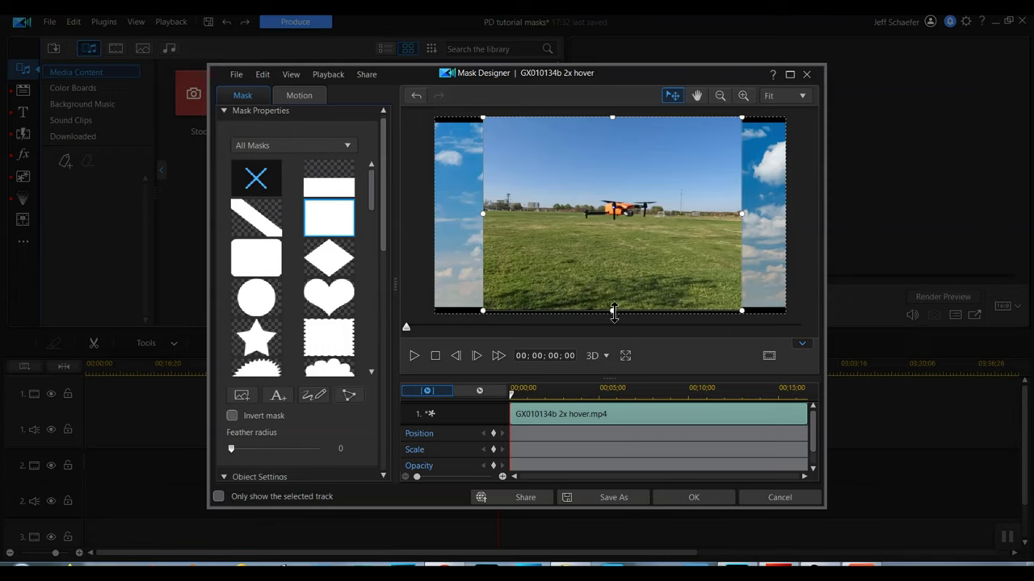
- Resize the rectangular mask to a wide, shallow frame around the drone and place it at about X 0.500, Y 0.475
{"action": "left_click_drag", "start_coordinate": [612, 311], "coordinate": [633, 258]}
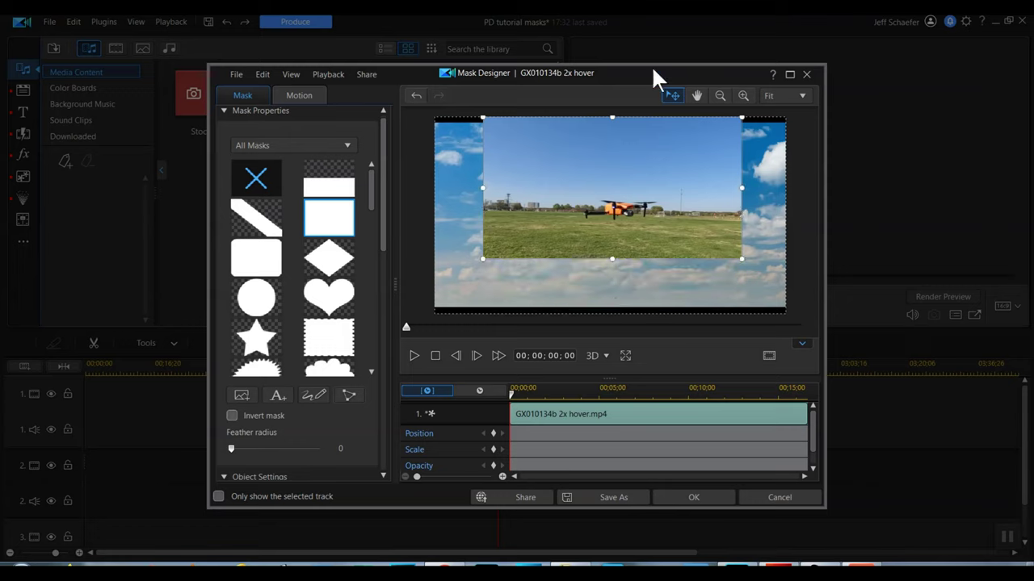
{"action": "left_click_drag", "start_coordinate": [613, 117], "coordinate": [620, 172]}
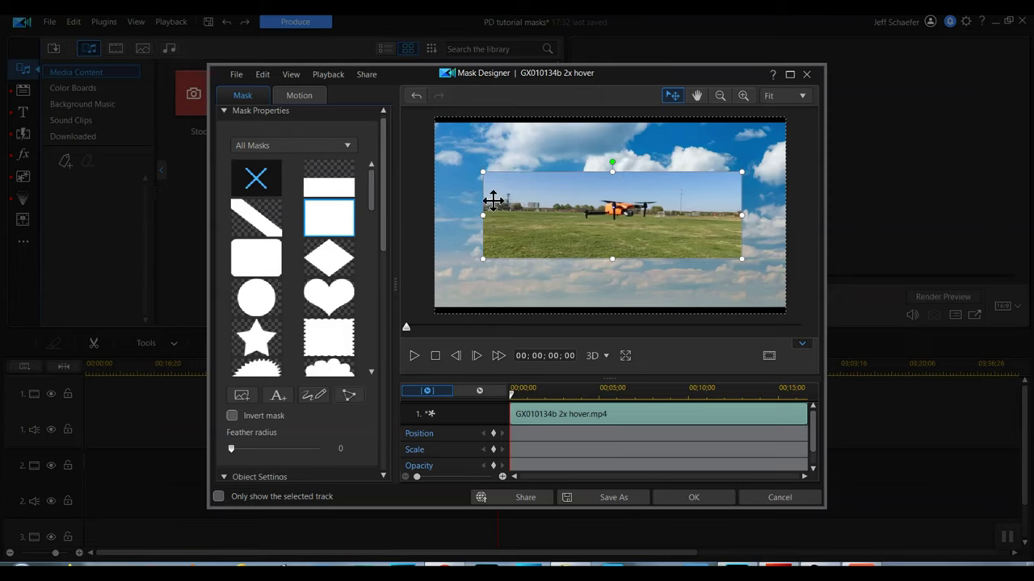
{"action": "left_click_drag", "start_coordinate": [482, 217], "coordinate": [514, 215]}
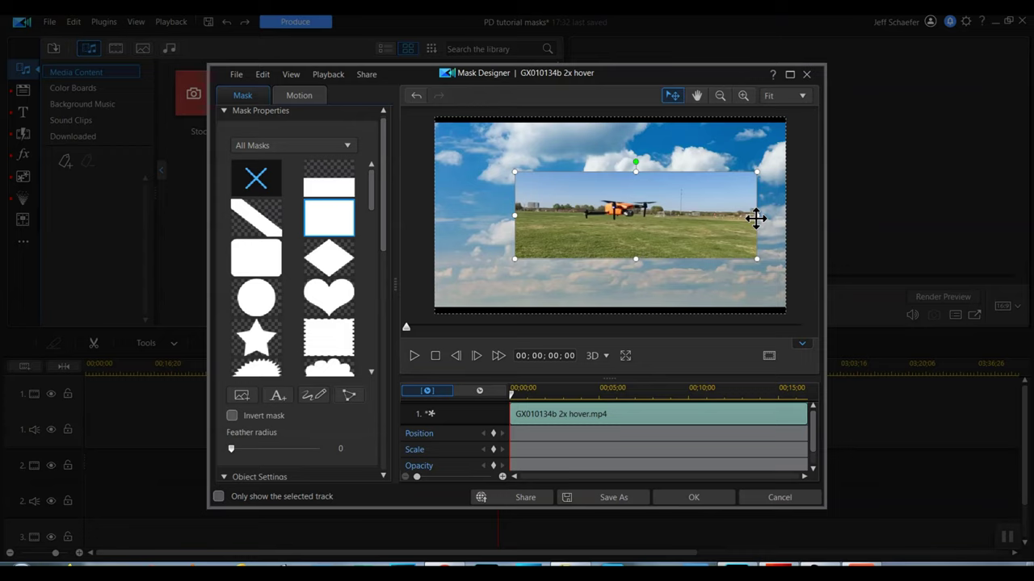
{"action": "left_click_drag", "start_coordinate": [756, 215], "coordinate": [731, 215]}
{"action": "mouse_move", "coordinate": [547, 226]}
{"action": "left_mouse_down"}
{"action": "mouse_move", "coordinate": [561, 224]}
{"action": "mouse_move", "coordinate": [533, 224]}
{"action": "mouse_move", "coordinate": [541, 210]}
{"action": "left_mouse_up"}
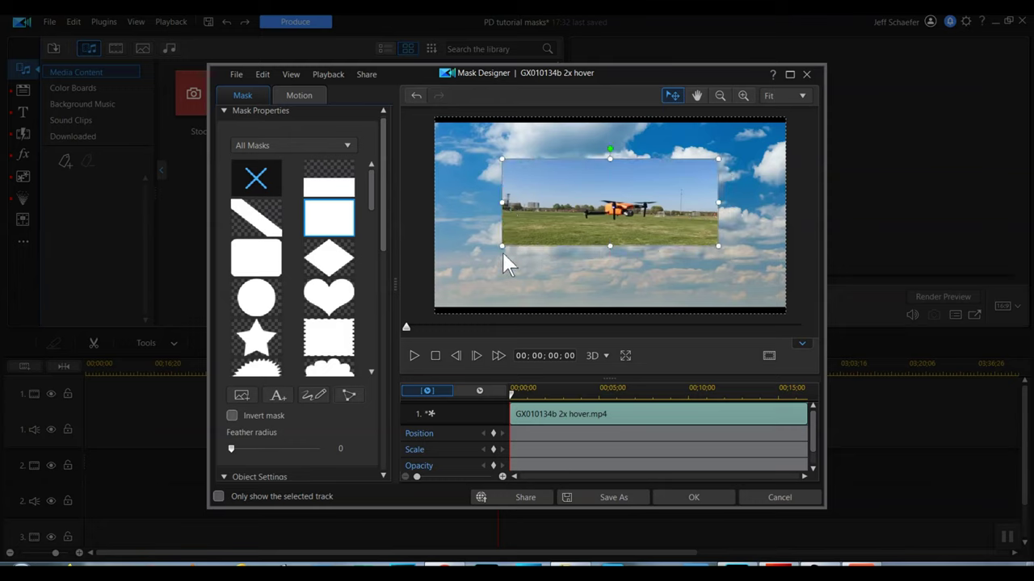
{"action": "mouse_move", "coordinate": [501, 247]}
{"action": "left_mouse_down"}
{"action": "mouse_move", "coordinate": [478, 279]}
{"action": "mouse_move", "coordinate": [500, 266]}
{"action": "left_mouse_up"}
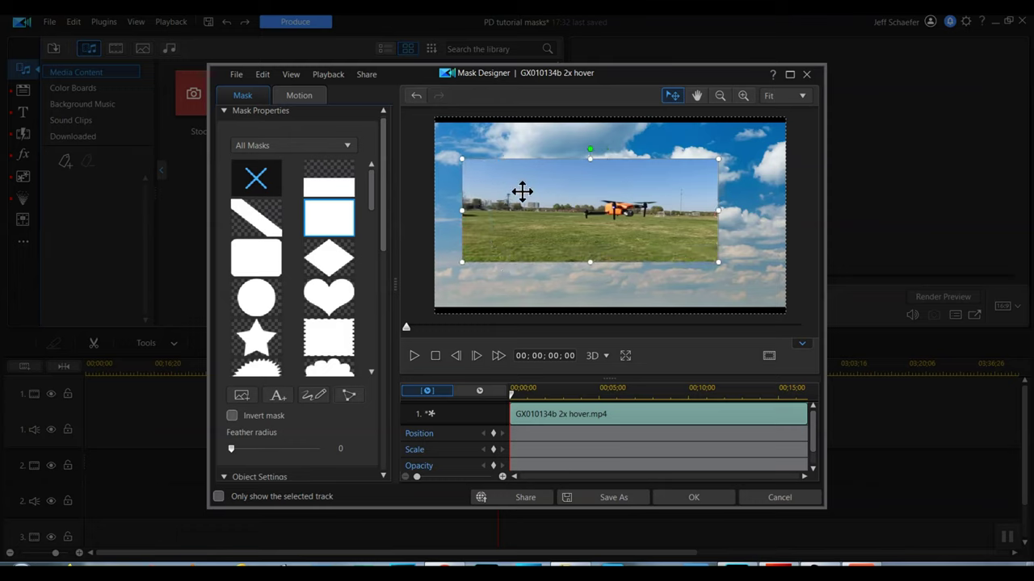
{"action": "left_click_drag", "start_coordinate": [525, 201], "coordinate": [540, 203]}
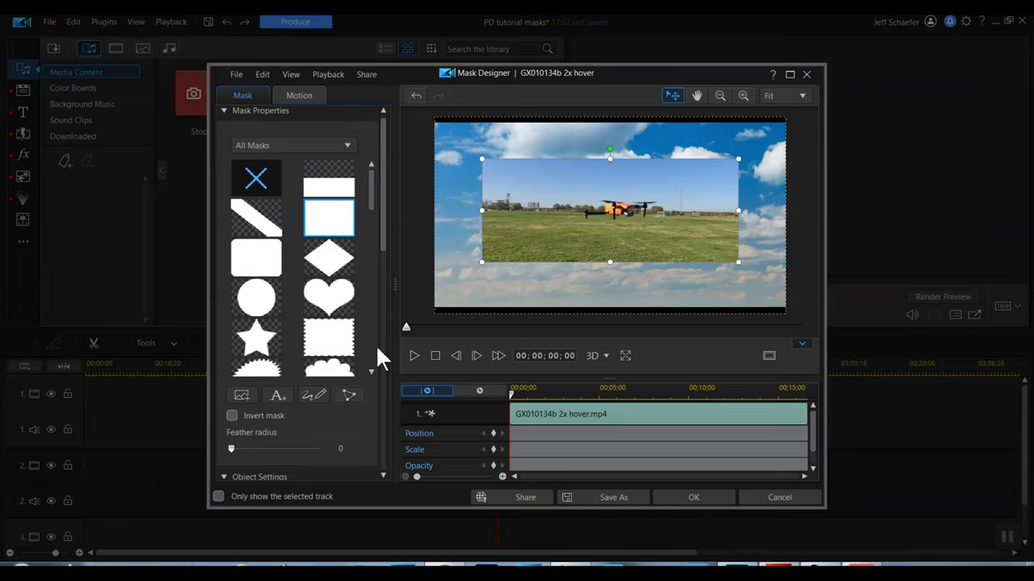
- Try inverting the rectangular mask and turn the inversion off again
{"action": "left_click_drag", "start_coordinate": [380, 201], "coordinate": [397, 233]}
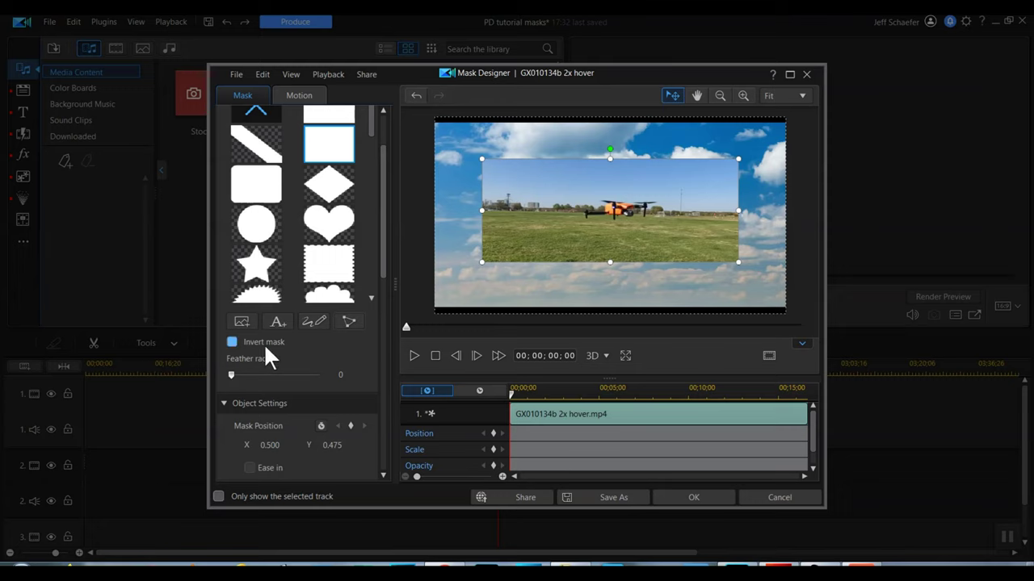
{"action": "left_click", "coordinate": [232, 340]}
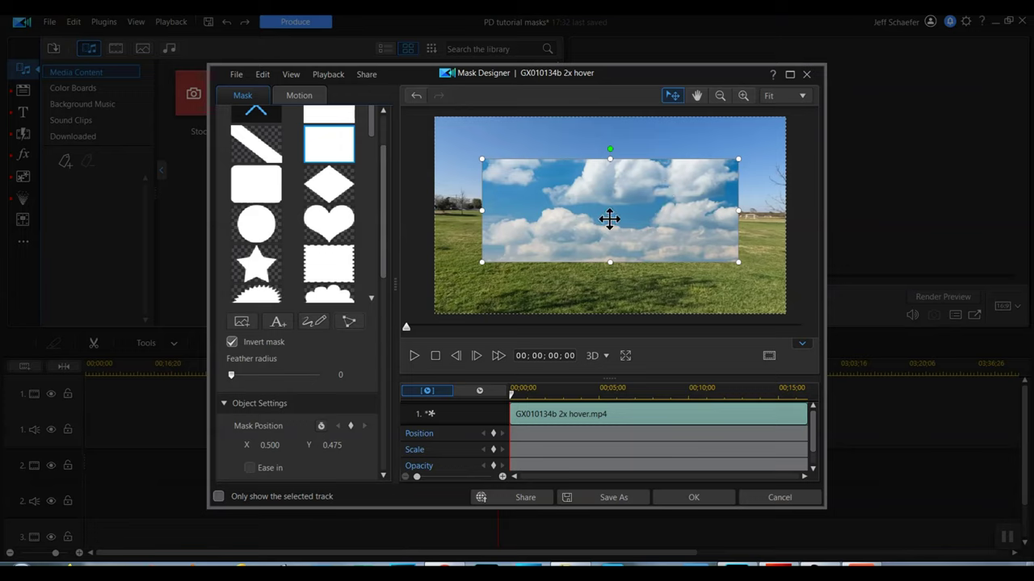
{"action": "left_click", "coordinate": [232, 342]}
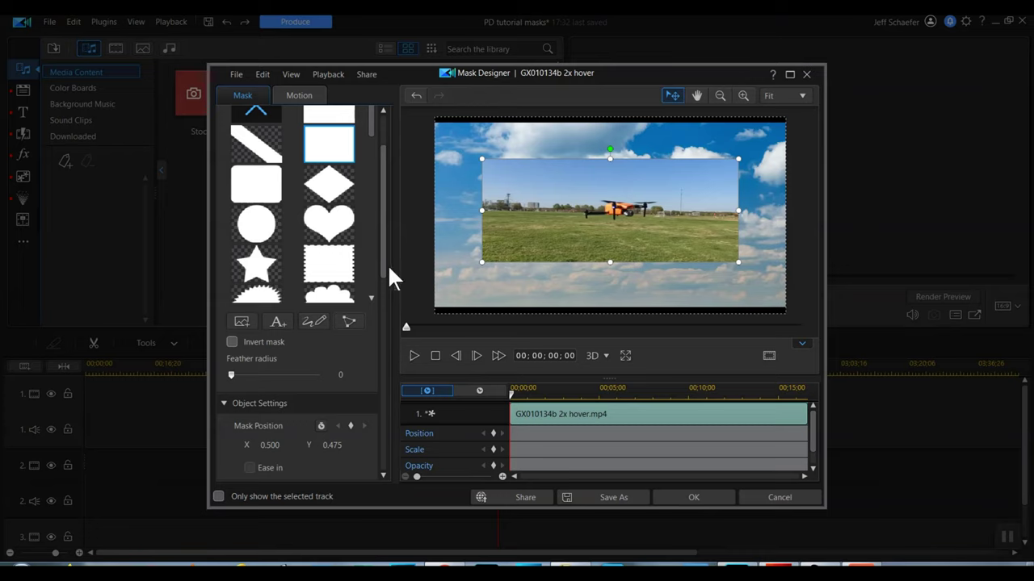
{"action": "scroll", "coordinate": [381, 257], "scroll_direction": "down", "scroll_amount": 1}
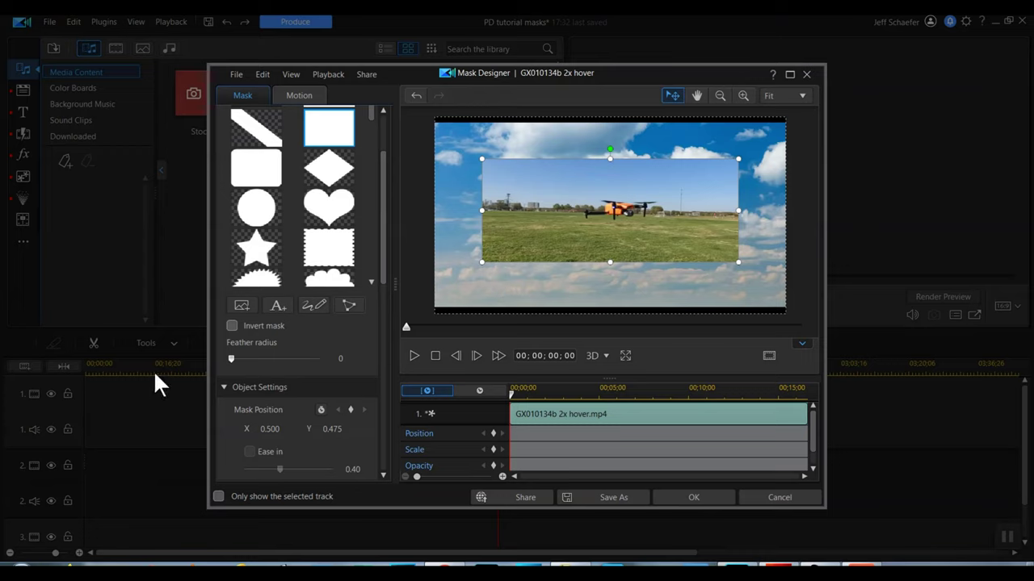
- Try a feather radius of 10 on the rectangular mask and set it back to 0
{"action": "left_click_drag", "start_coordinate": [228, 360], "coordinate": [237, 380]}
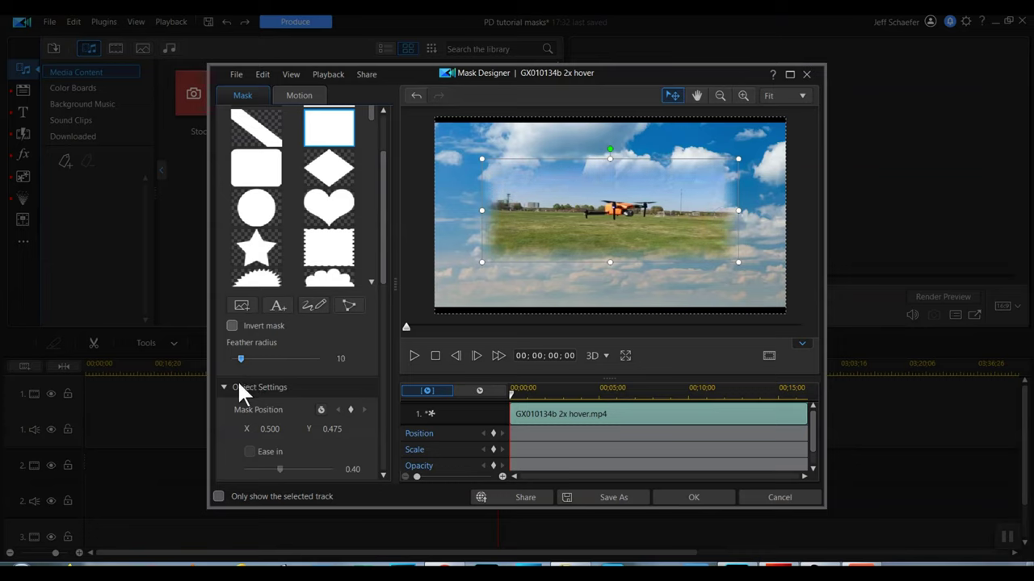
{"action": "mouse_move", "coordinate": [237, 380]}
{"action": "left_mouse_down"}
{"action": "mouse_move", "coordinate": [238, 396]}
{"action": "mouse_move", "coordinate": [237, 385]}
{"action": "left_mouse_up"}
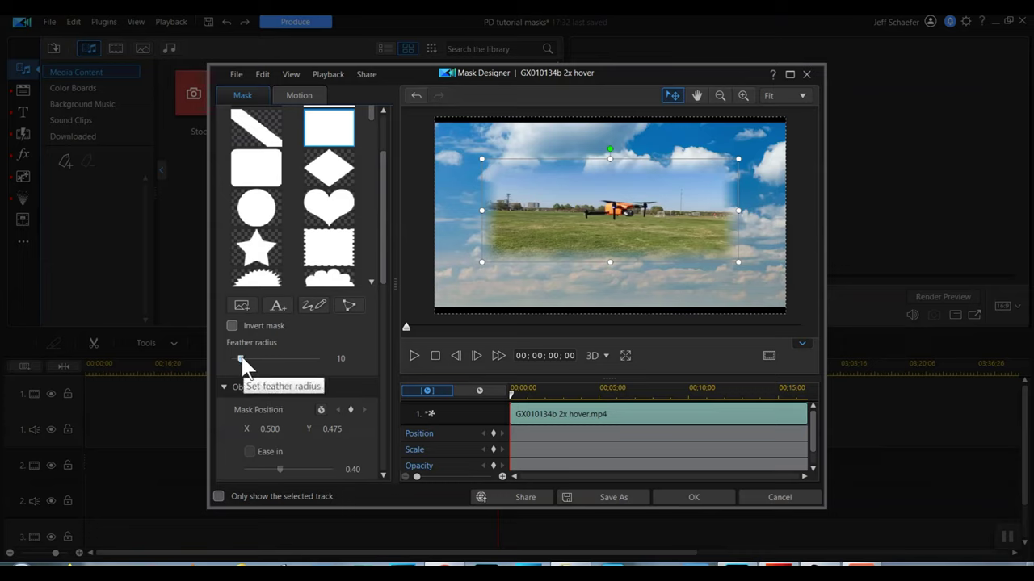
{"action": "left_click_drag", "start_coordinate": [241, 360], "coordinate": [222, 356]}
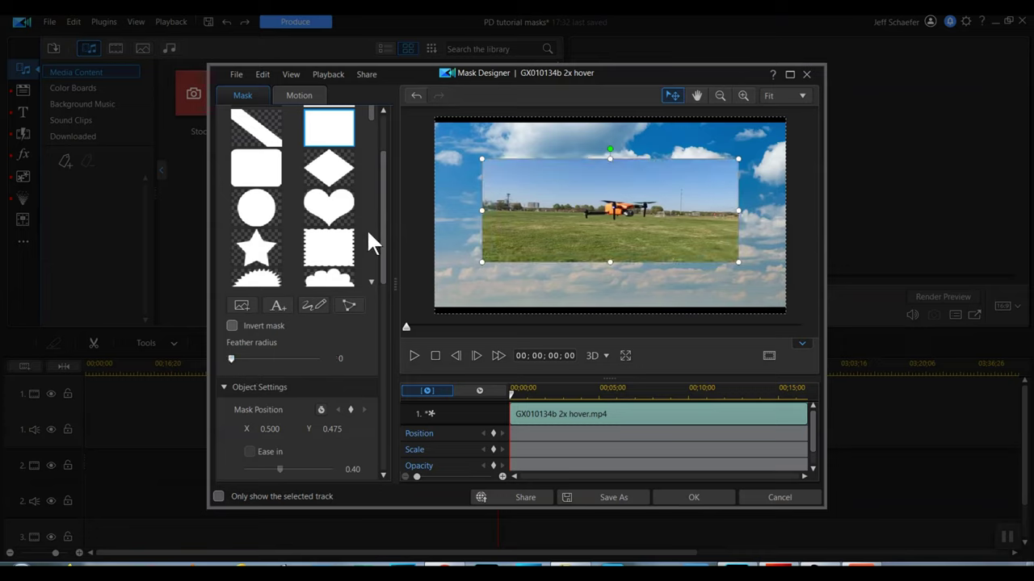
- Resize the rectangular mask without keeping its aspect ratio, to a width of about 0.694 and height of about 0.473
{"action": "left_click_drag", "start_coordinate": [383, 223], "coordinate": [388, 266]}
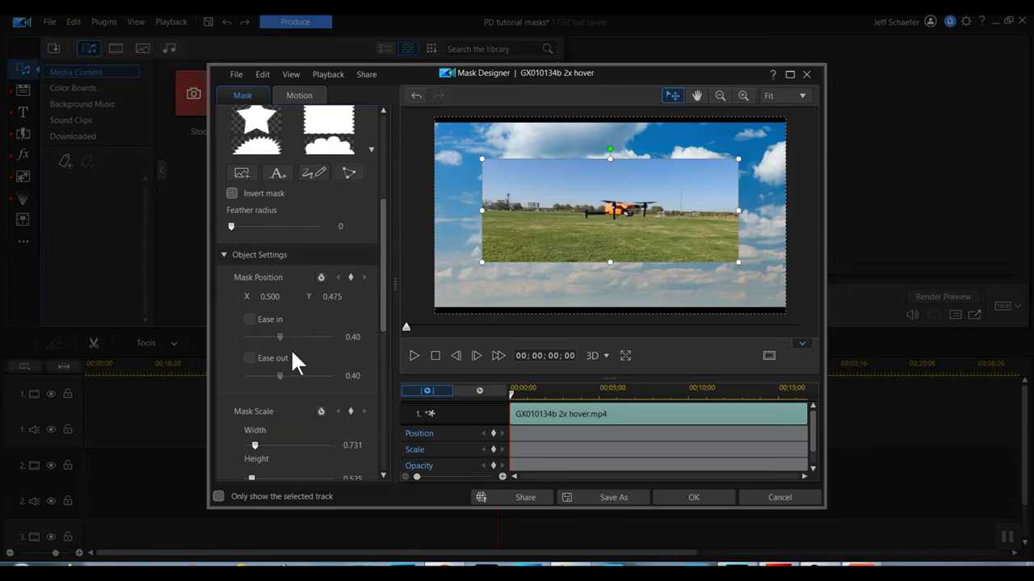
{"action": "left_click", "coordinate": [284, 298]}
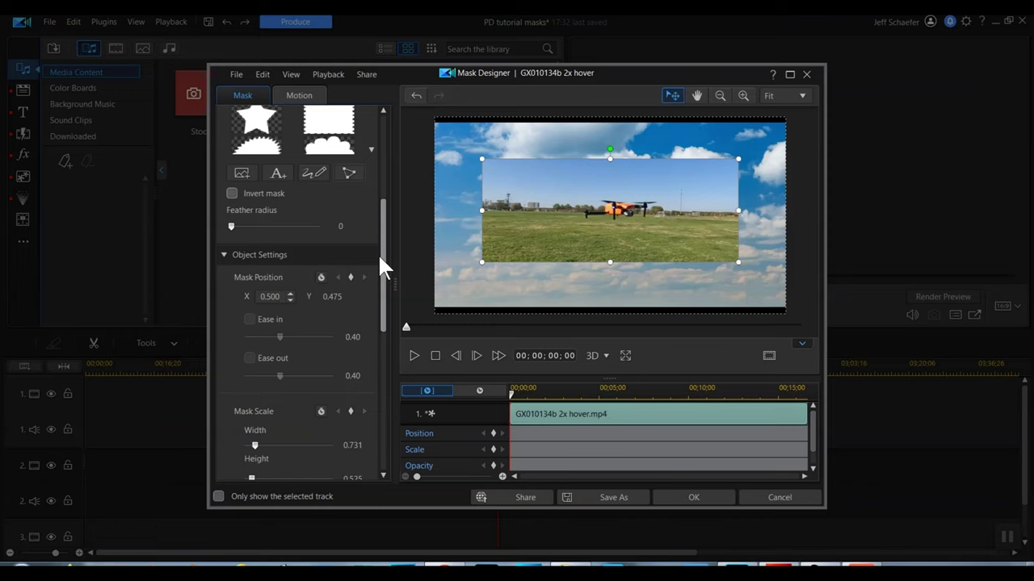
{"action": "left_click_drag", "start_coordinate": [378, 254], "coordinate": [387, 290]}
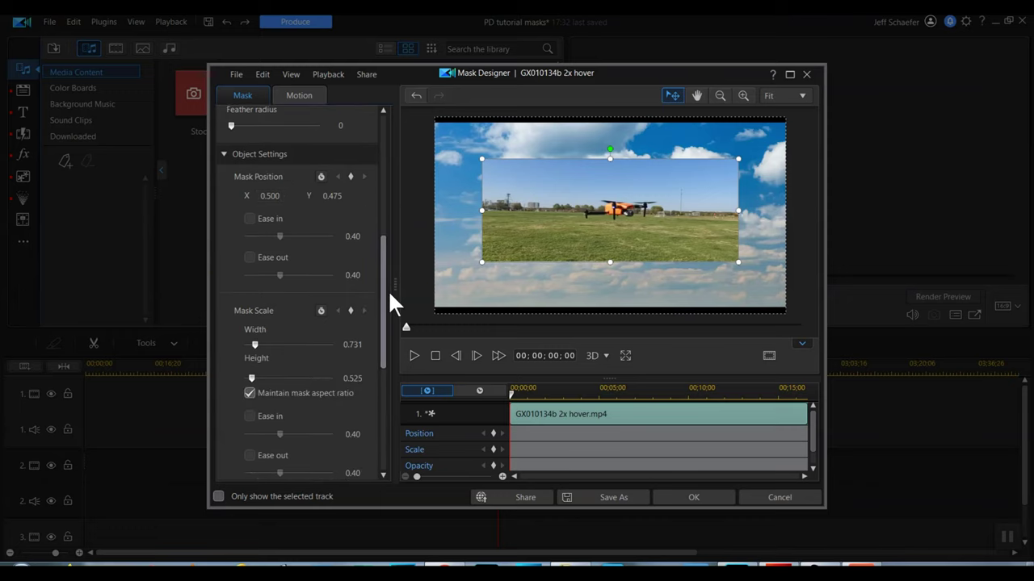
{"action": "scroll", "coordinate": [387, 290], "scroll_direction": "down", "scroll_amount": 1}
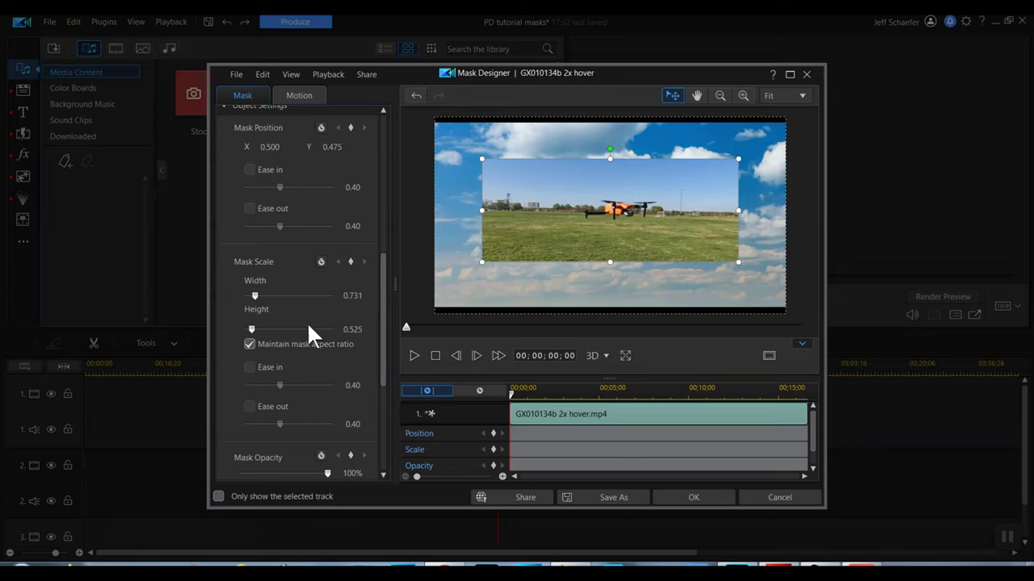
{"action": "left_click_drag", "start_coordinate": [382, 257], "coordinate": [396, 291]}
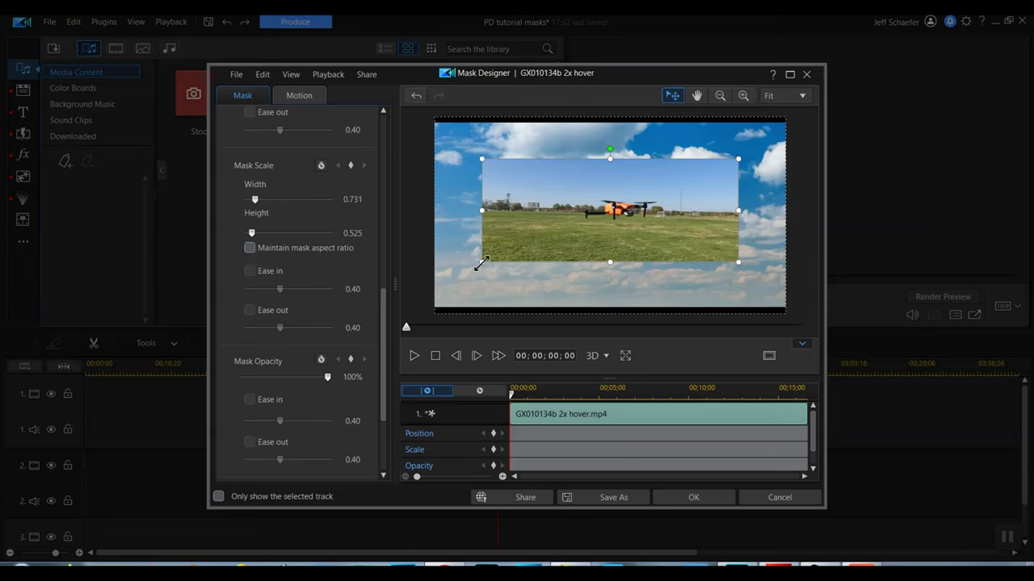
{"action": "mouse_move", "coordinate": [479, 263]}
{"action": "left_mouse_down"}
{"action": "mouse_move", "coordinate": [491, 226]}
{"action": "mouse_move", "coordinate": [490, 265]}
{"action": "left_mouse_up"}
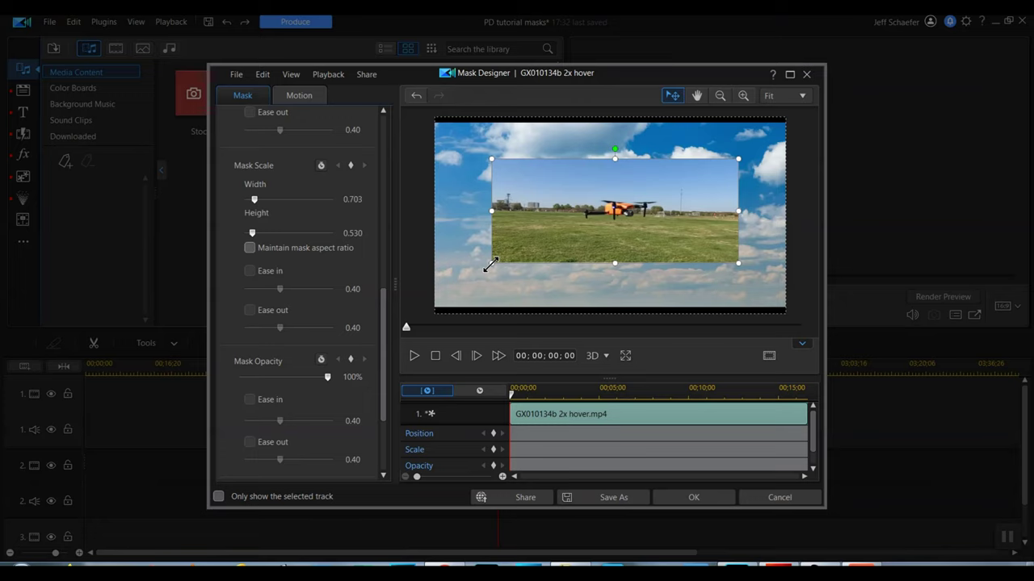
{"action": "mouse_move", "coordinate": [490, 266]}
{"action": "left_mouse_down"}
{"action": "mouse_move", "coordinate": [485, 244]}
{"action": "mouse_move", "coordinate": [504, 235]}
{"action": "mouse_move", "coordinate": [490, 267]}
{"action": "mouse_move", "coordinate": [488, 254]}
{"action": "left_mouse_up"}
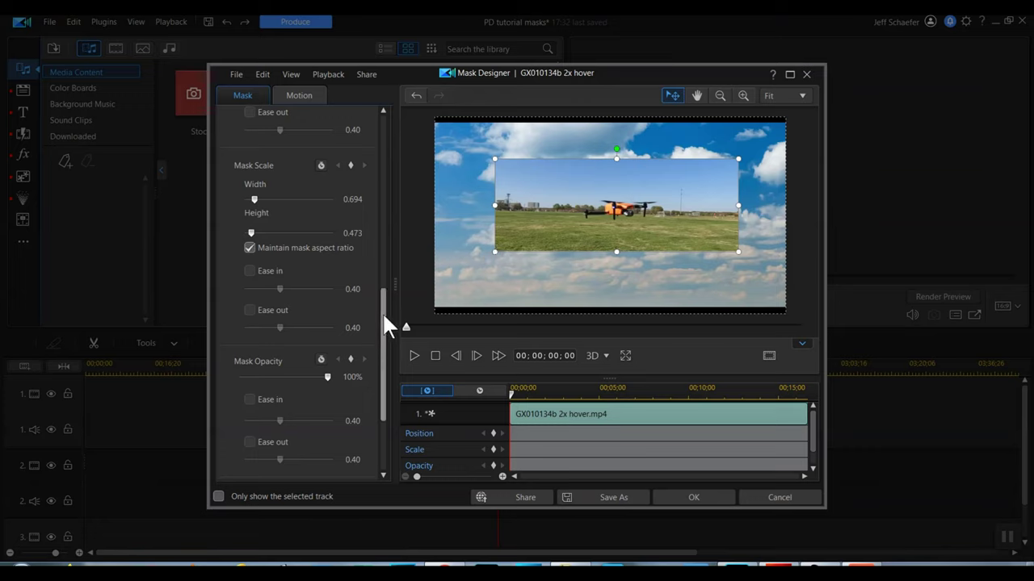
- Try mask opacities of 70% and 0% on the rectangular mask and return it to 100%
{"action": "scroll", "coordinate": [382, 335], "scroll_direction": "down", "scroll_amount": 3}
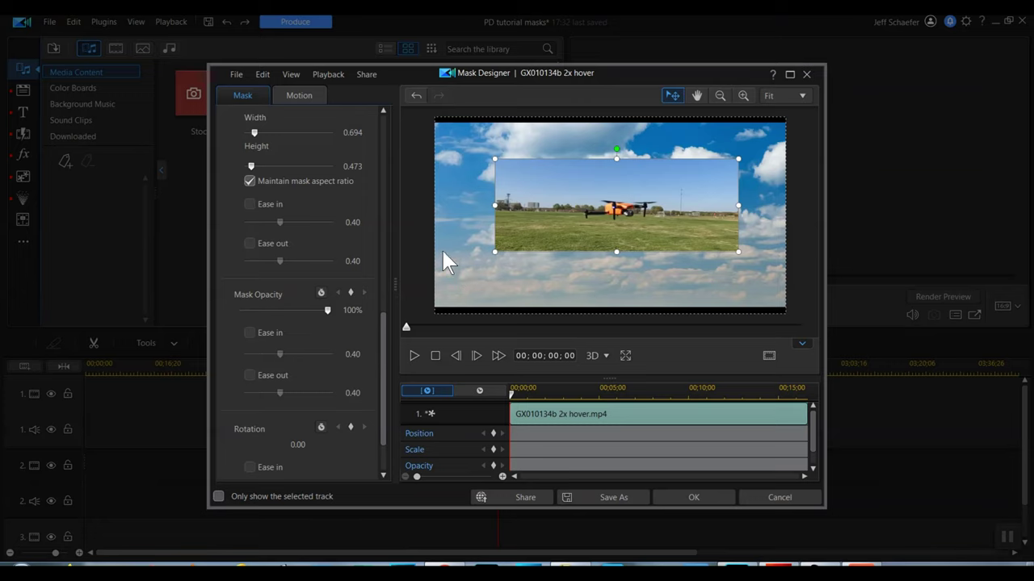
{"action": "left_click_drag", "start_coordinate": [328, 307], "coordinate": [302, 331]}
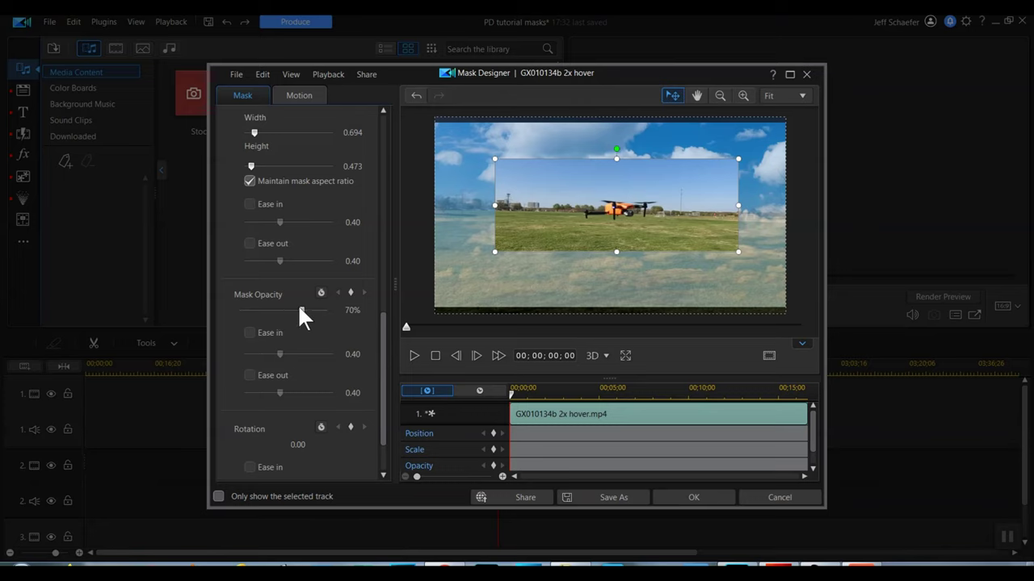
{"action": "left_click_drag", "start_coordinate": [299, 308], "coordinate": [146, 347]}
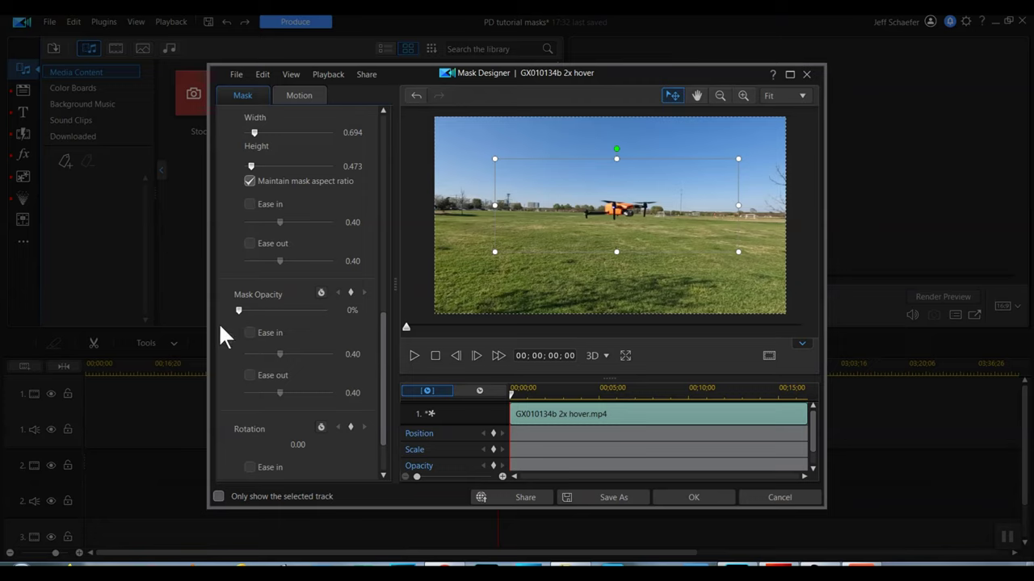
{"action": "left_click_drag", "start_coordinate": [240, 310], "coordinate": [339, 356]}
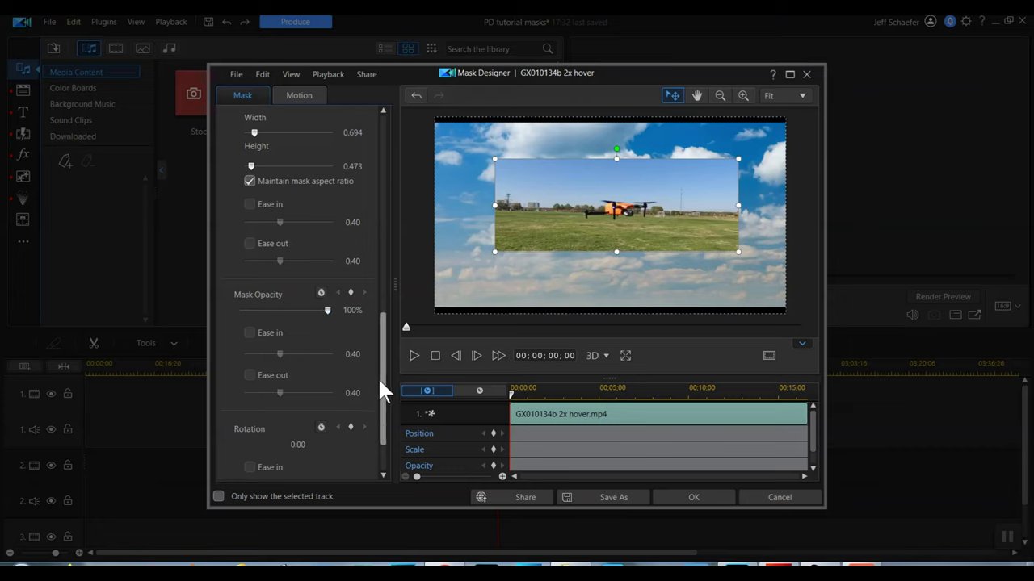
- Try rotating the rectangular mask by 78 degrees and set the rotation back to 0
{"action": "left_click_drag", "start_coordinate": [381, 383], "coordinate": [403, 464]}
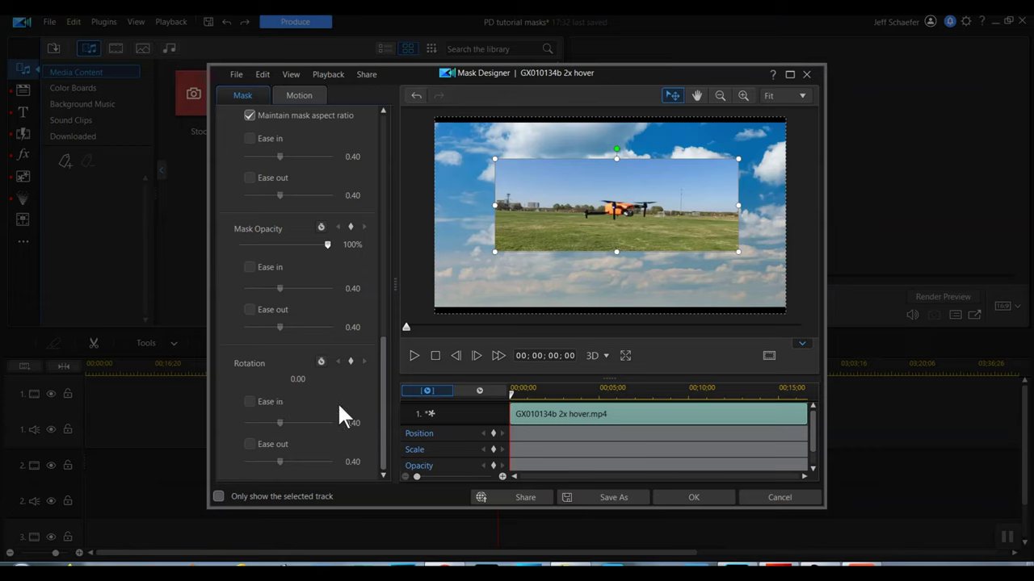
{"action": "double_click", "coordinate": [294, 378]}
{"action": "type", "text": "78"}
{"action": "key", "text": "Return"}
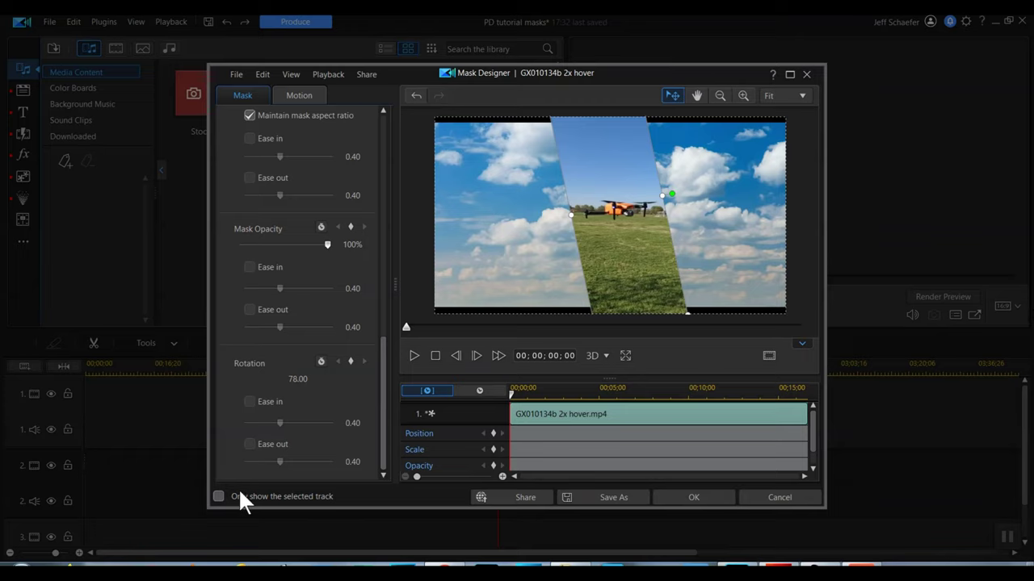
{"action": "double_click", "coordinate": [295, 378]}
{"action": "type", "text": "0"}
{"action": "key", "text": "Return"}
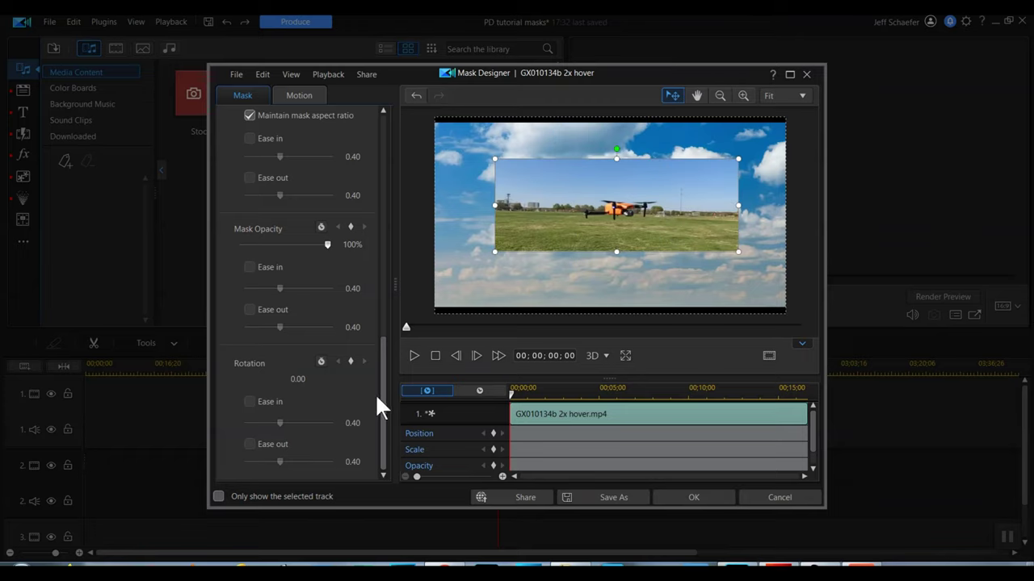
- Remove the rectangular mask so the drone clip has no mask
{"action": "left_click_drag", "start_coordinate": [380, 431], "coordinate": [364, 512]}
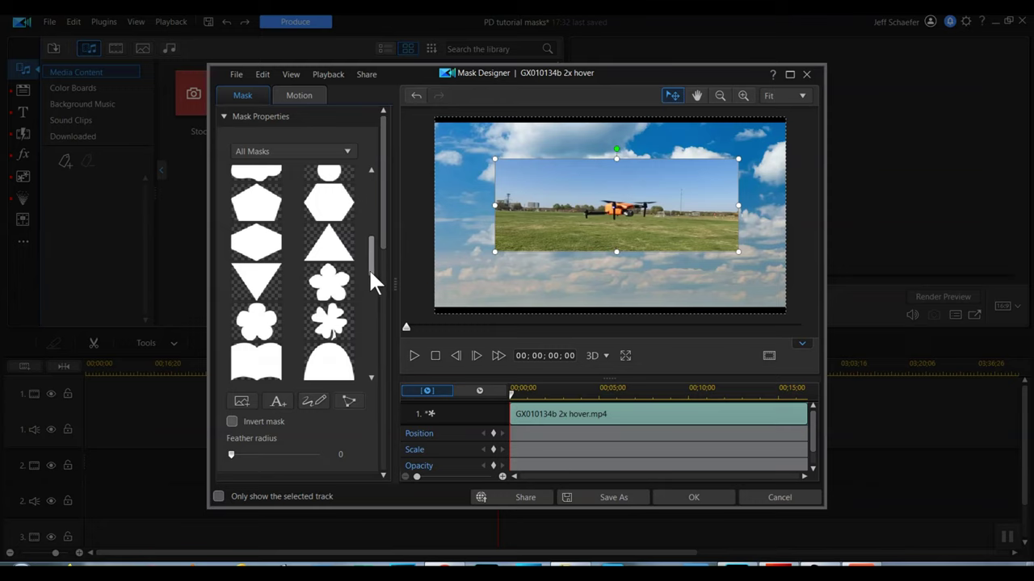
{"action": "left_click_drag", "start_coordinate": [371, 264], "coordinate": [383, 193]}
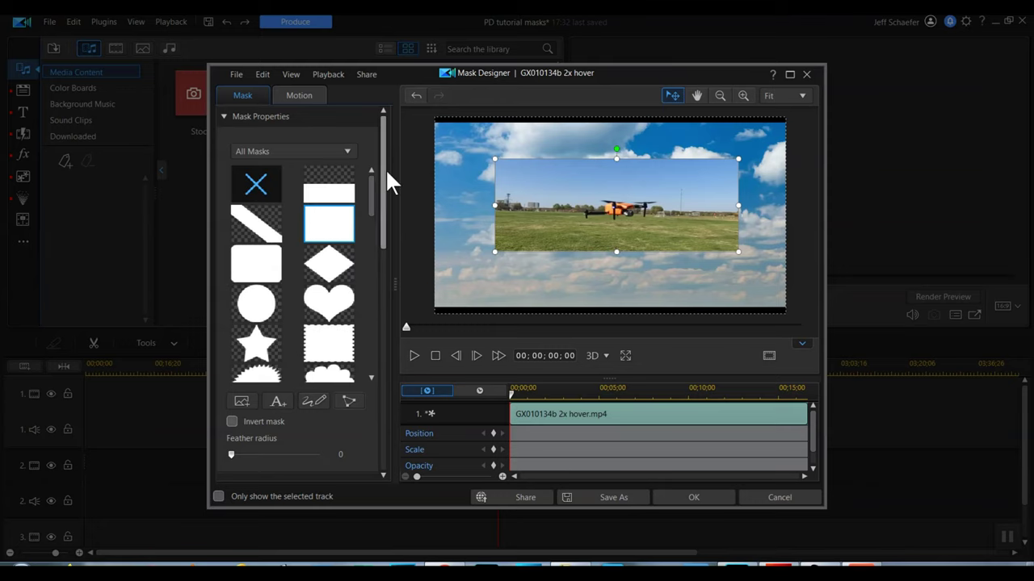
{"action": "left_click", "coordinate": [257, 184]}
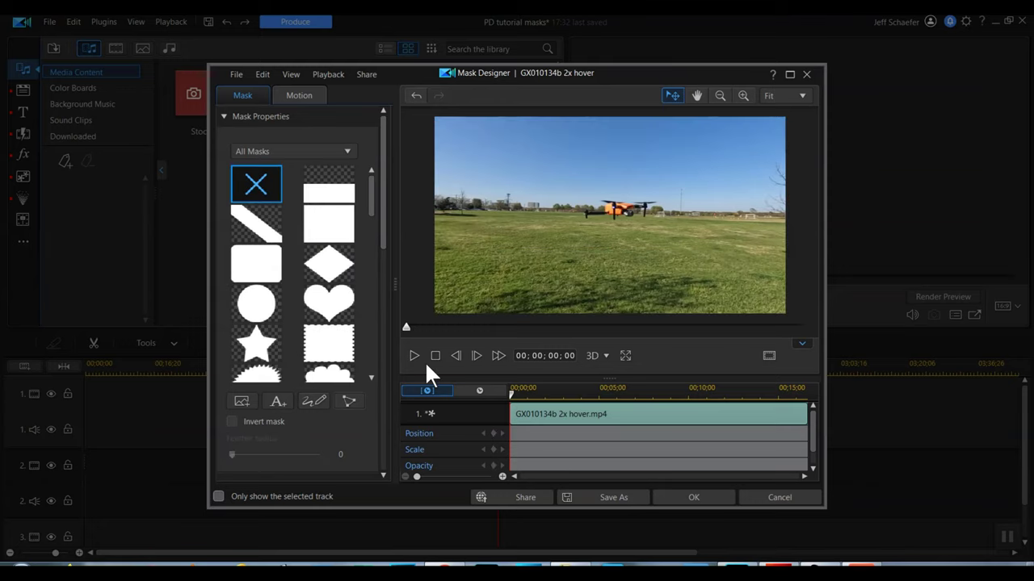
- Import silhouette.jpg from the PD Tutorial - Masks folder as a custom image mask for the drone clip
{"action": "scroll", "coordinate": [381, 188], "scroll_direction": "down", "scroll_amount": 2}
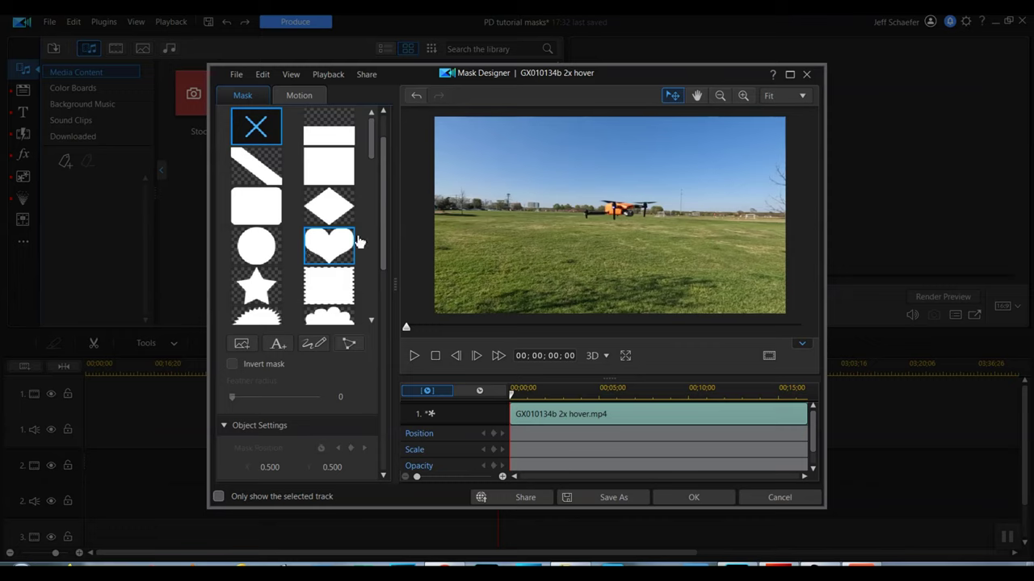
{"action": "left_click_drag", "start_coordinate": [384, 226], "coordinate": [385, 241]}
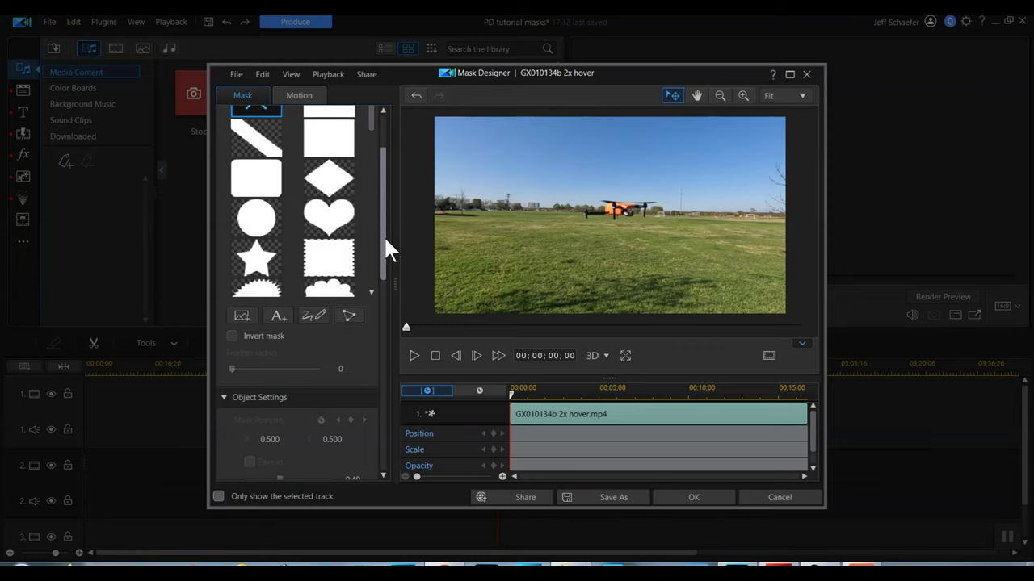
{"action": "scroll", "coordinate": [276, 309], "scroll_direction": "down", "scroll_amount": 1}
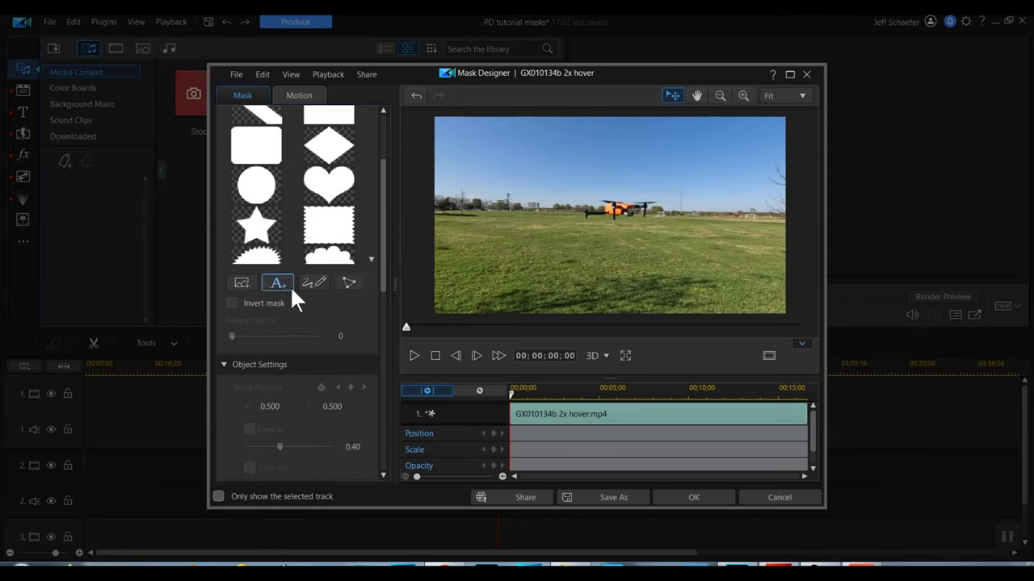
{"action": "left_click", "coordinate": [241, 282]}
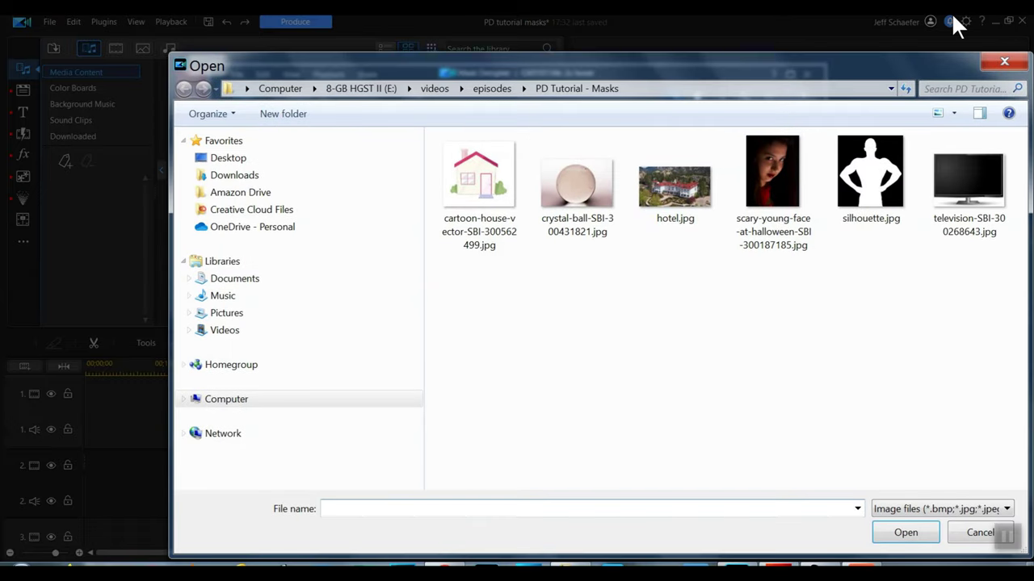
{"action": "left_click_drag", "start_coordinate": [800, 72], "coordinate": [742, 61]}
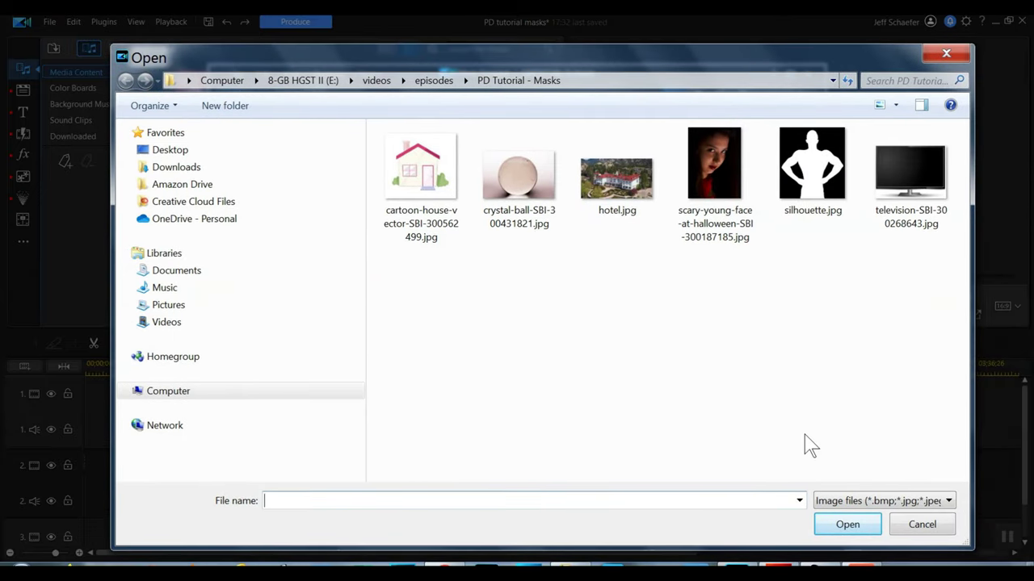
{"action": "left_click", "coordinate": [805, 184]}
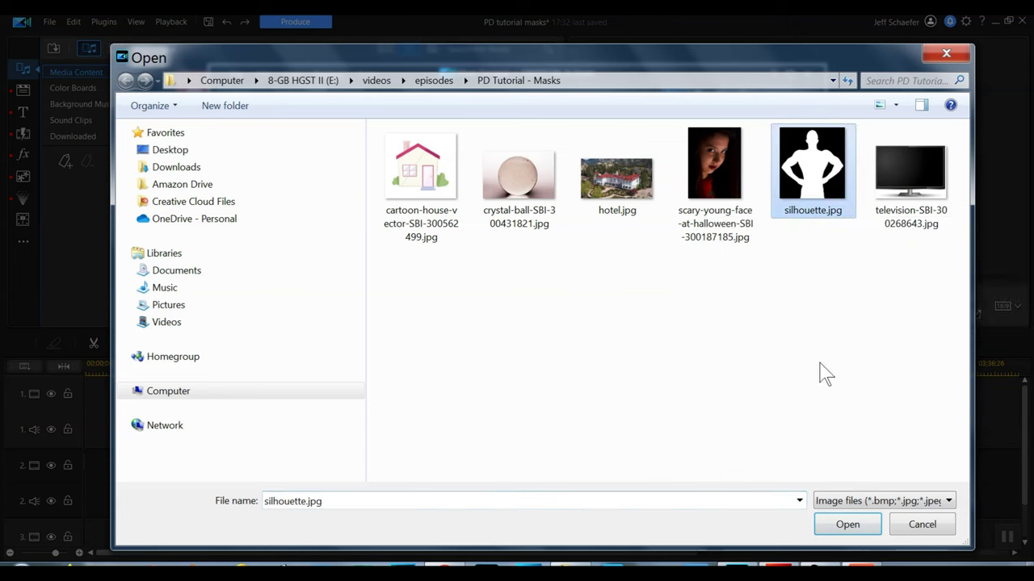
{"action": "left_click", "coordinate": [848, 524]}
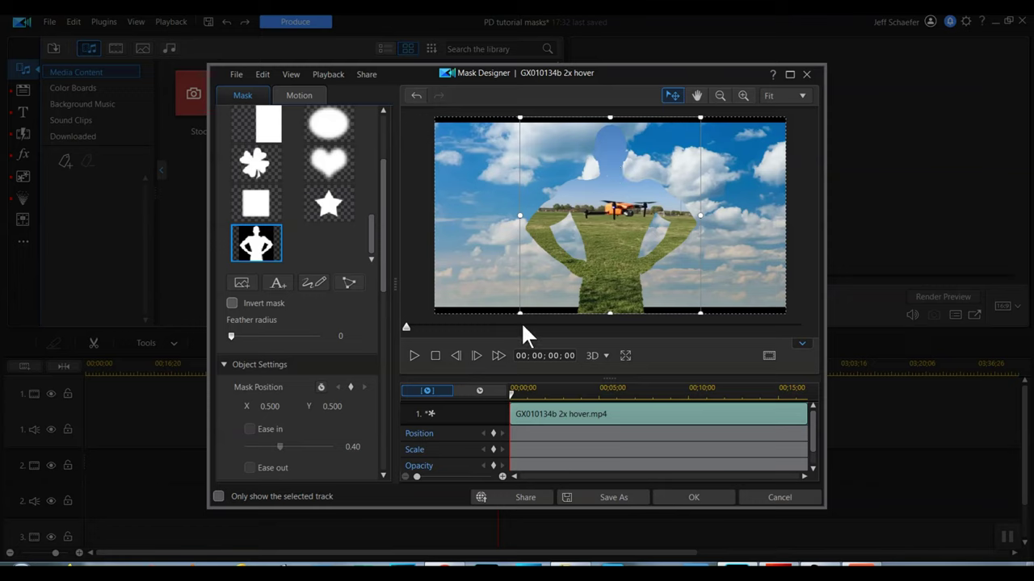
- Try a slightly smaller silhouette mask at about X 0.508, Y 0.485 and set the clip back to no mask
{"action": "left_click_drag", "start_coordinate": [519, 313], "coordinate": [543, 307]}
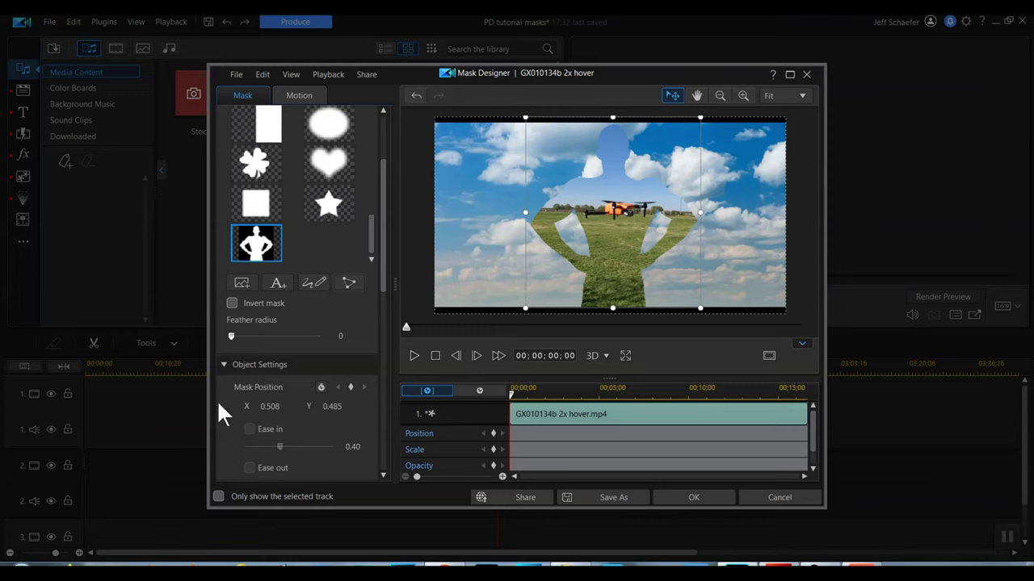
{"action": "mouse_move", "coordinate": [235, 335]}
{"action": "left_mouse_down"}
{"action": "mouse_move", "coordinate": [268, 332]}
{"action": "mouse_move", "coordinate": [232, 345]}
{"action": "left_mouse_up"}
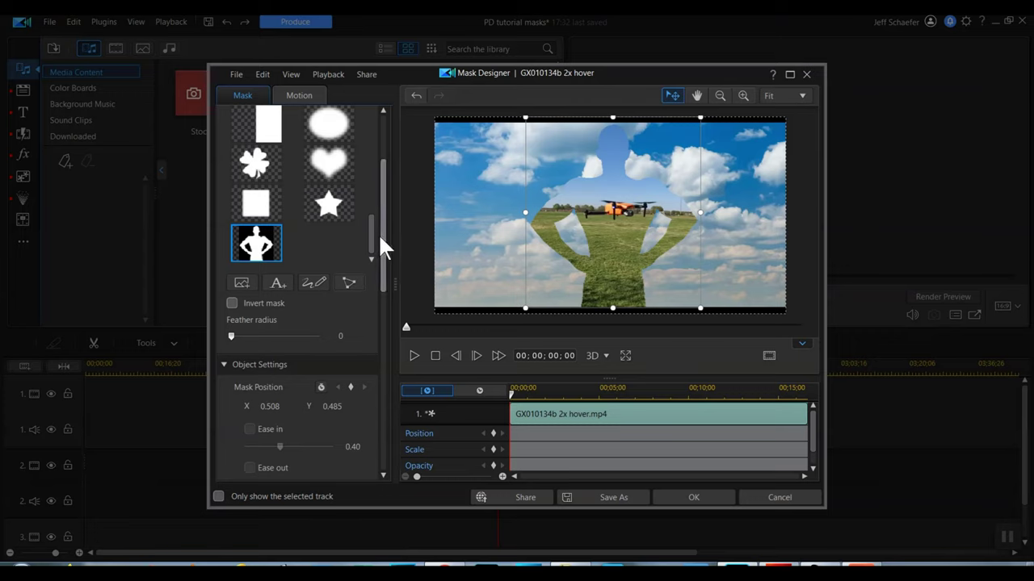
{"action": "scroll", "coordinate": [378, 234], "scroll_direction": "up", "scroll_amount": 3}
{"action": "scroll", "coordinate": [261, 192], "scroll_direction": "up", "scroll_amount": 10}
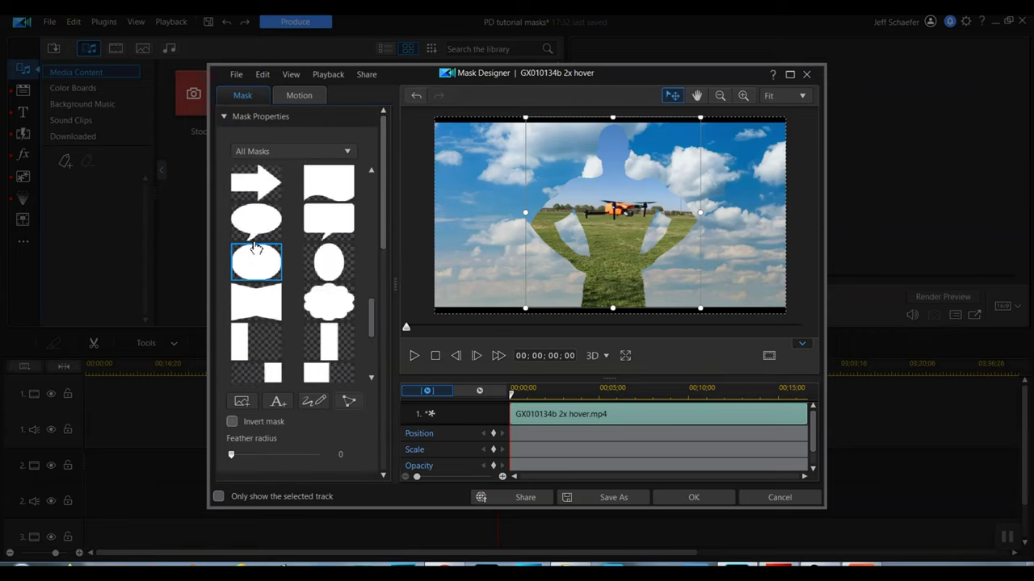
{"action": "left_click", "coordinate": [257, 186]}
- Create a text mask for the drone clip and set the font of the "My Title" text to Impact
{"action": "left_click_drag", "start_coordinate": [385, 204], "coordinate": [389, 268]}
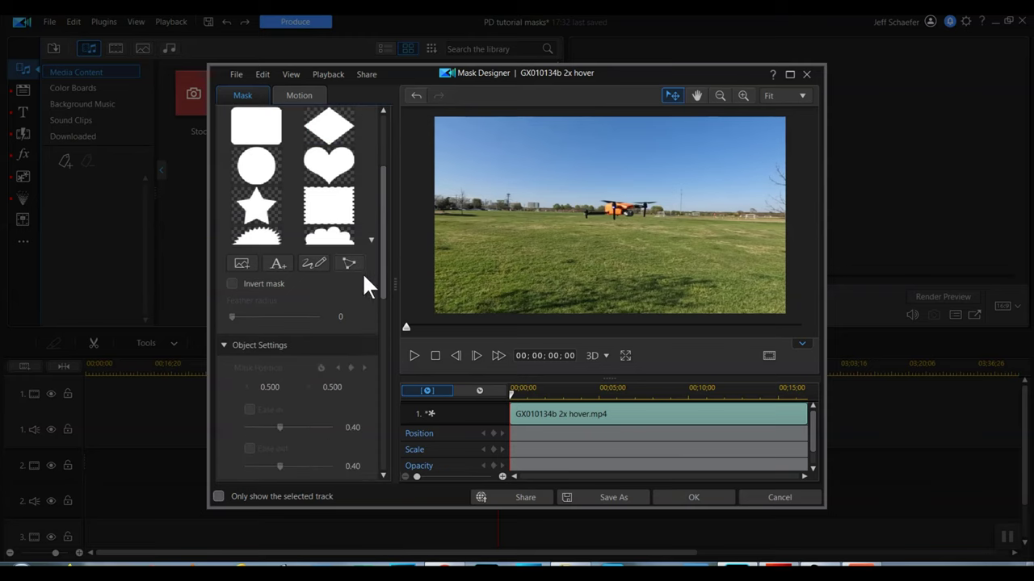
{"action": "left_click", "coordinate": [283, 272]}
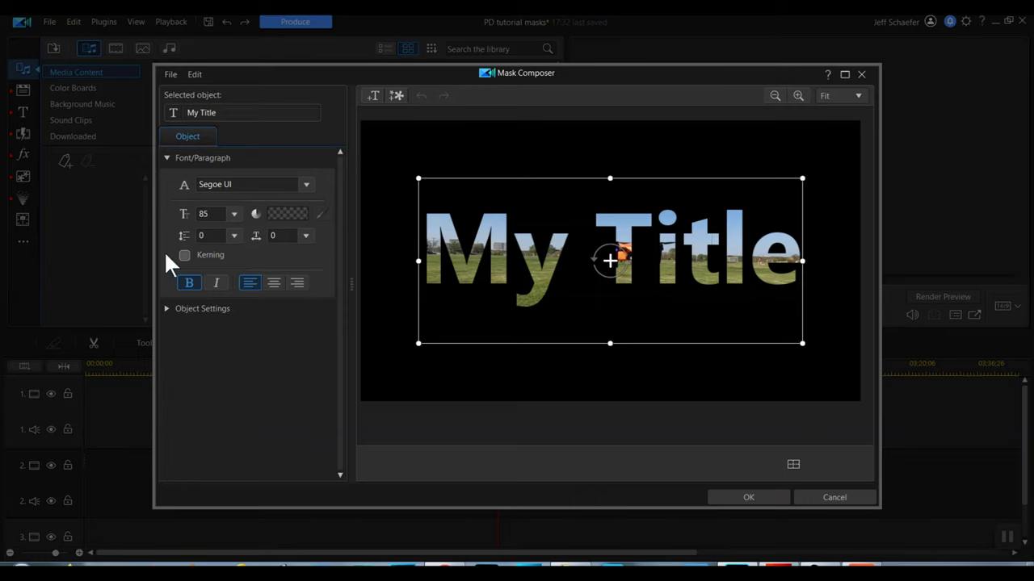
{"action": "left_click", "coordinate": [307, 183]}
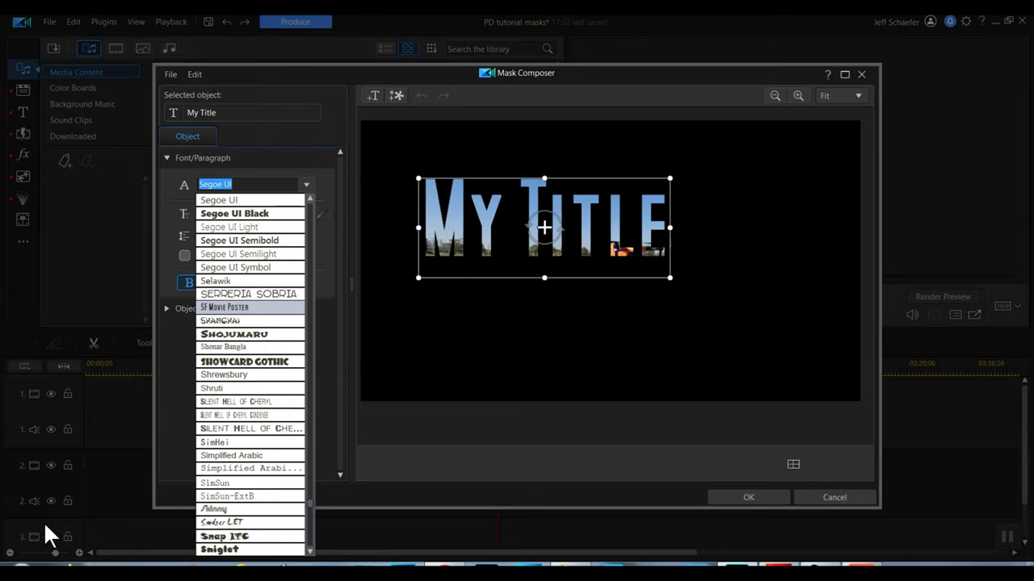
{"action": "type", "text": "Impact"}
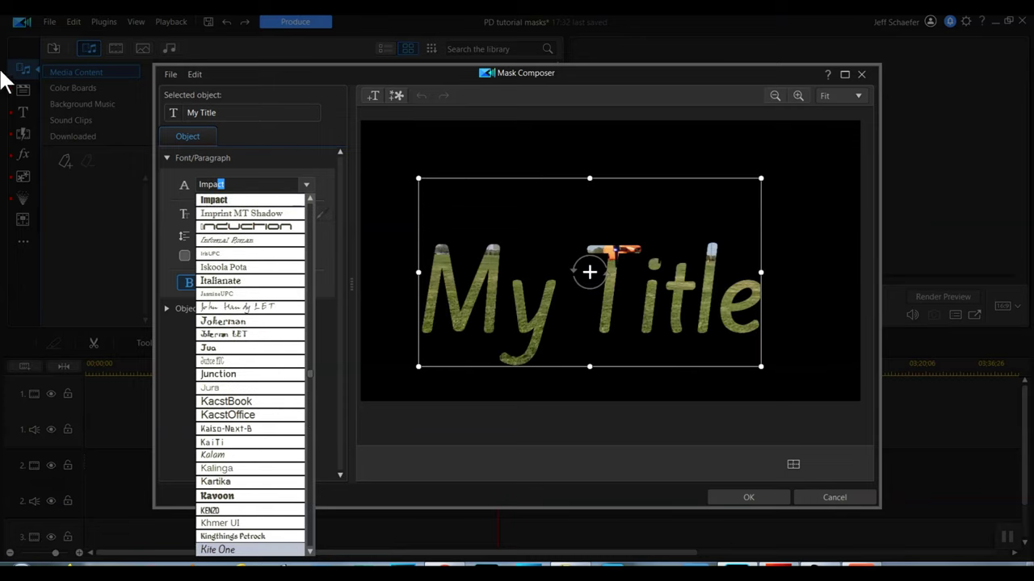
{"action": "left_click", "coordinate": [234, 202]}
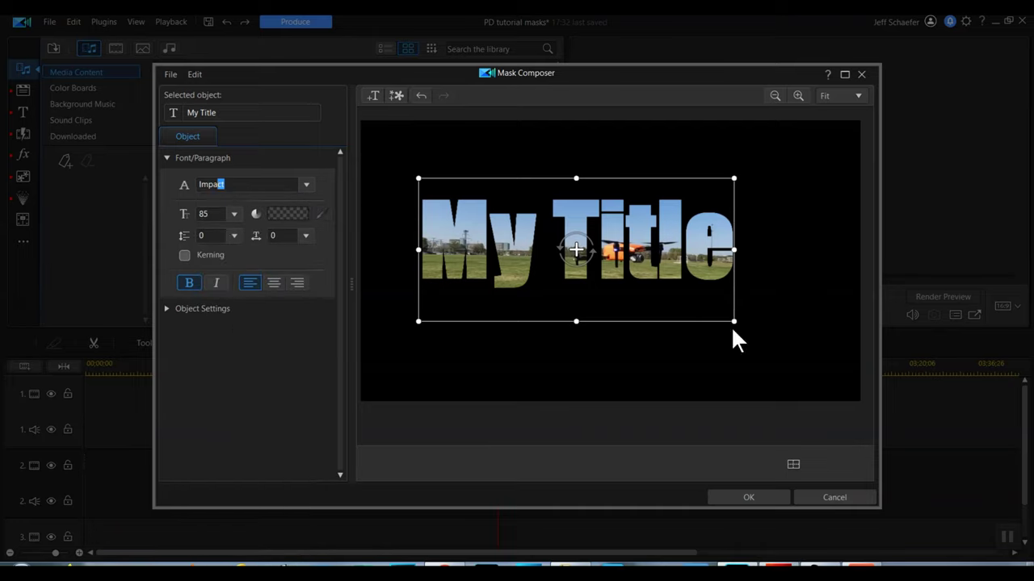
- Enlarge and reposition the title text in the mask, and change its wording to DRONE
{"action": "left_click_drag", "start_coordinate": [733, 321], "coordinate": [733, 346]}
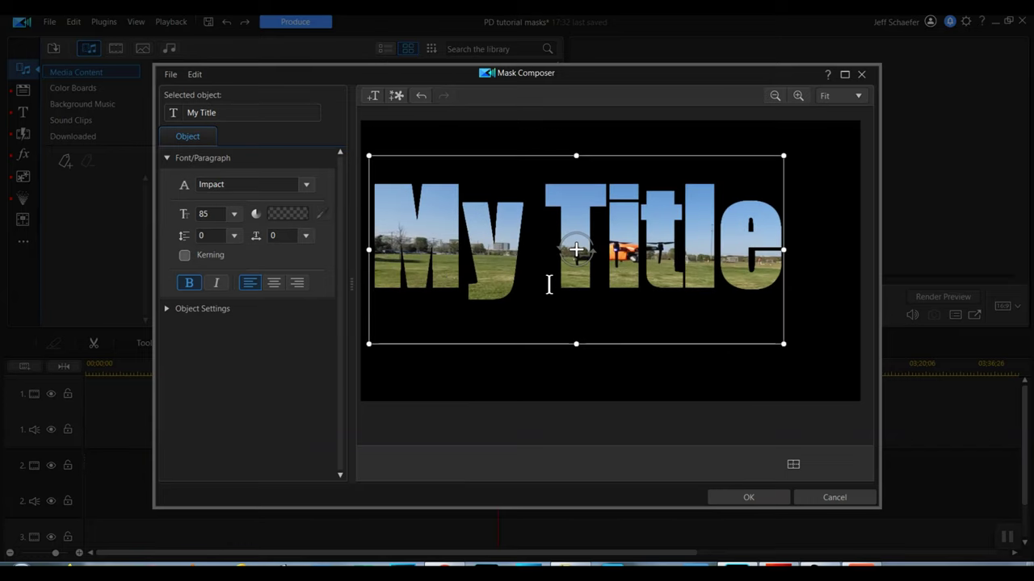
{"action": "left_click_drag", "start_coordinate": [525, 346], "coordinate": [549, 358]}
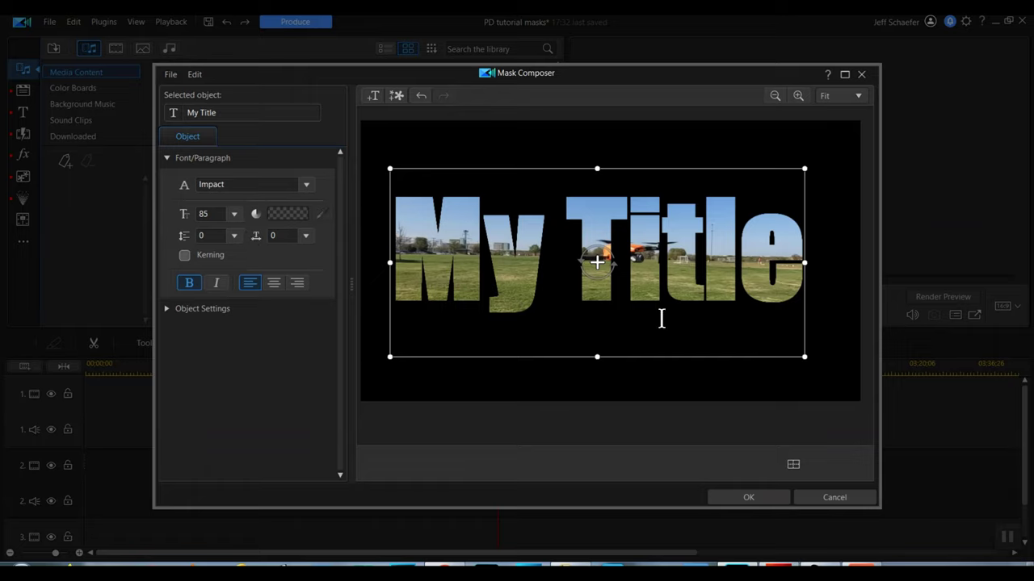
{"action": "triple_click", "coordinate": [202, 112]}
{"action": "type", "text": "DRONE"}
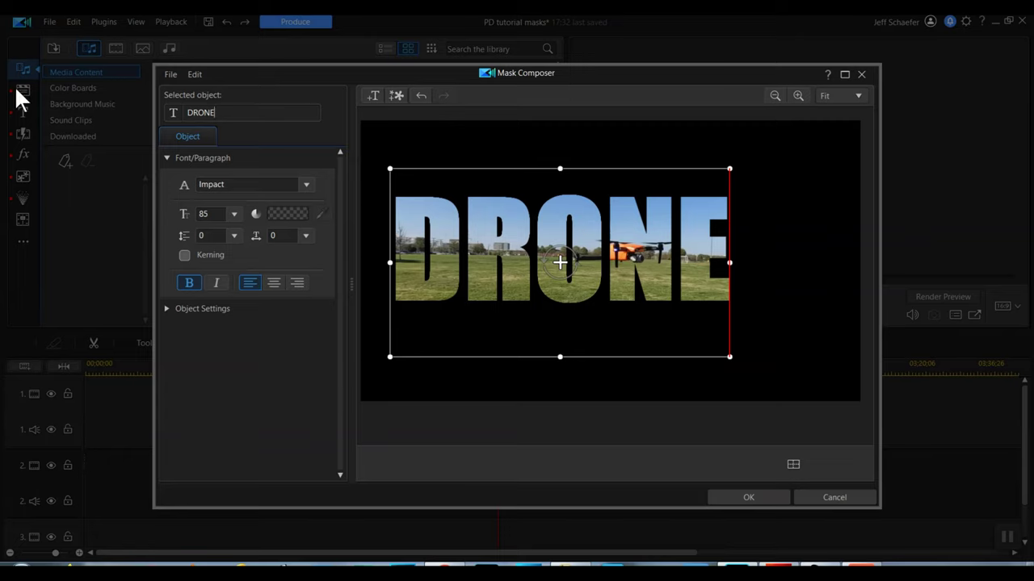
- Reposition the DRONE text over the hovering drone and apply the text mask to the drone clip
{"action": "left_click_drag", "start_coordinate": [485, 352], "coordinate": [549, 341]}
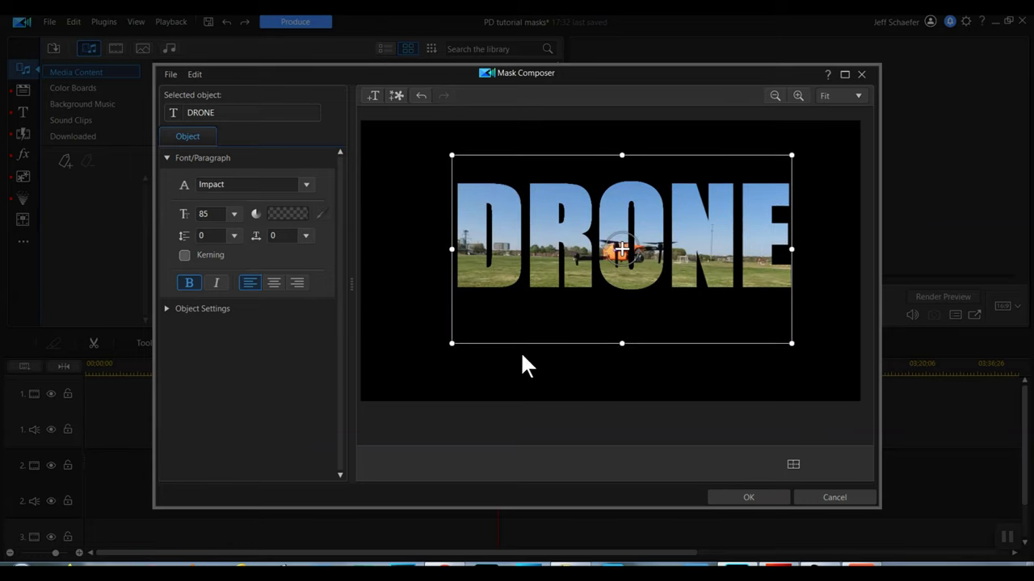
{"action": "left_click_drag", "start_coordinate": [508, 339], "coordinate": [497, 365]}
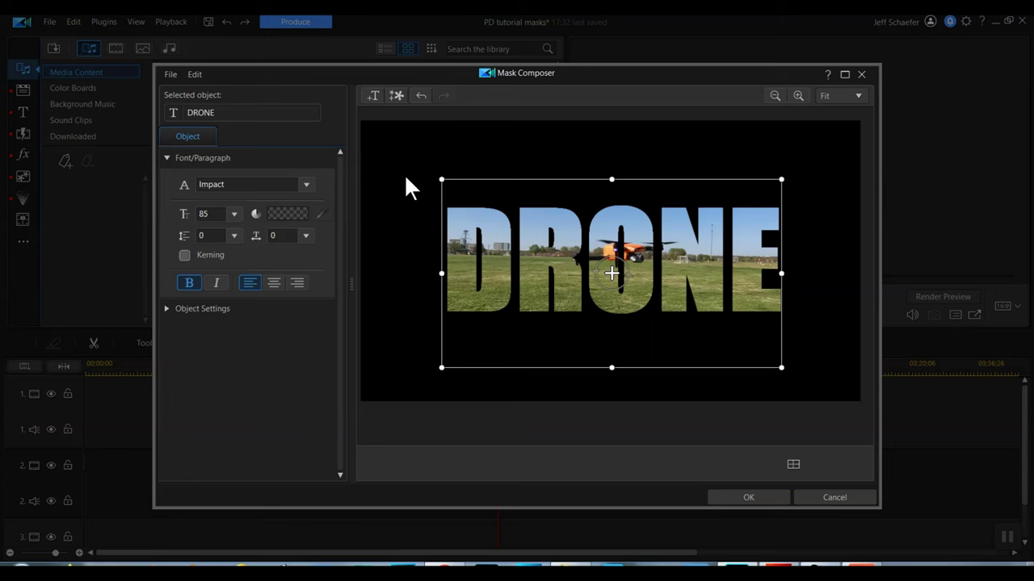
{"action": "left_click", "coordinate": [731, 497]}
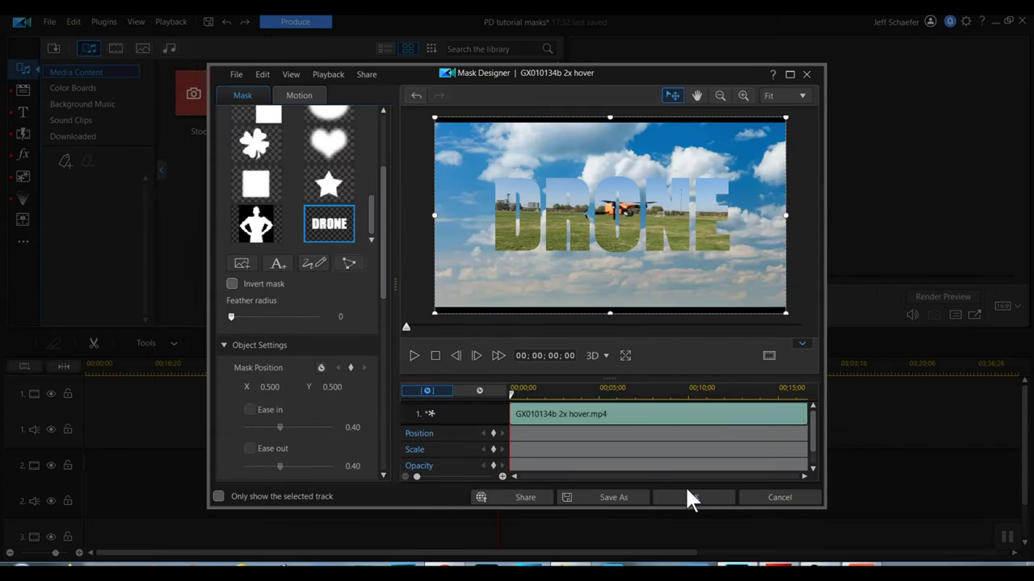
{"action": "left_click", "coordinate": [685, 491]}
{"action": "left_click", "coordinate": [776, 145]}
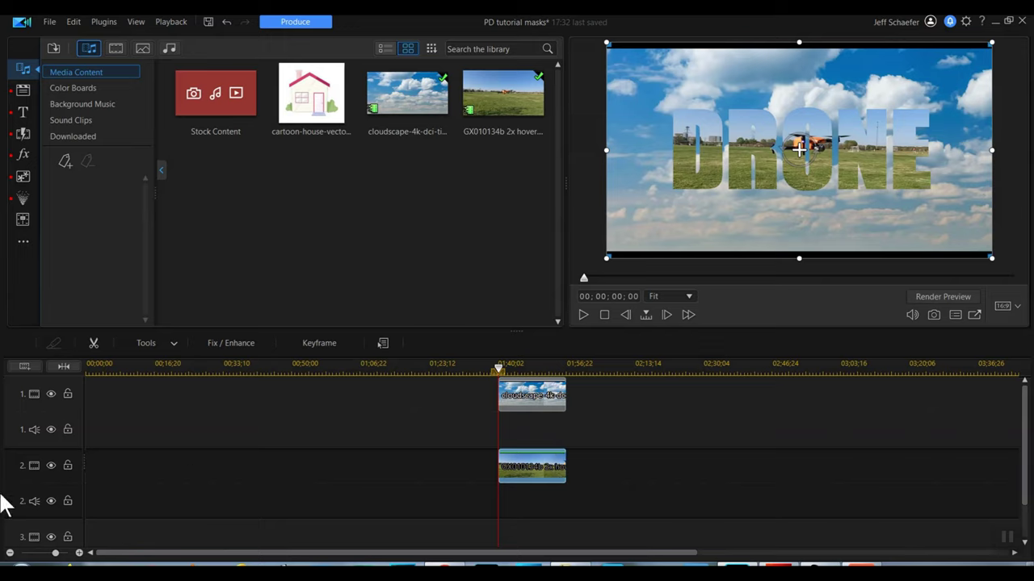
- Hide video track 1 and preview the drone clip playing inside the DRONE lettering
{"action": "left_click", "coordinate": [49, 392]}
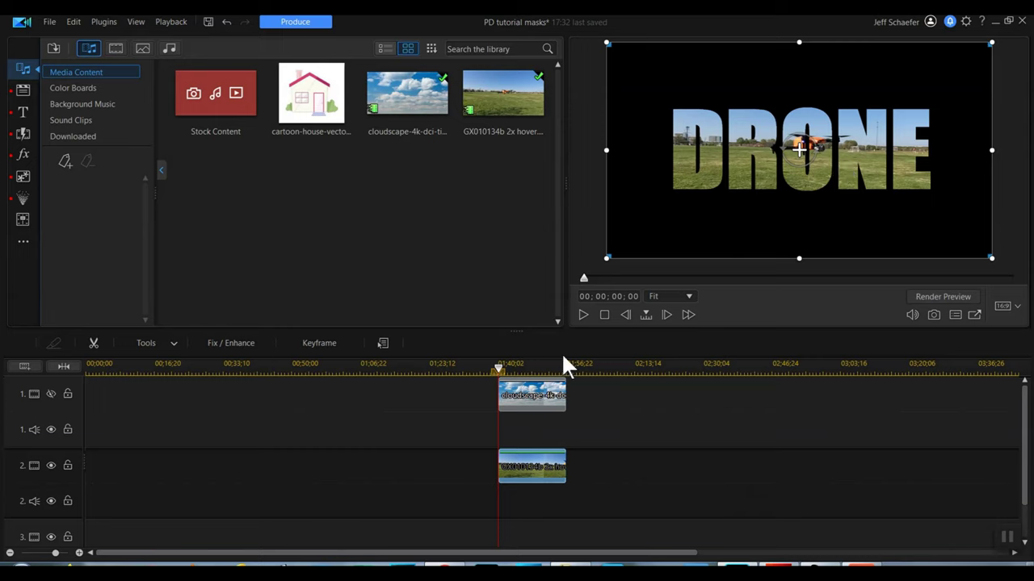
{"action": "left_click", "coordinate": [581, 313]}
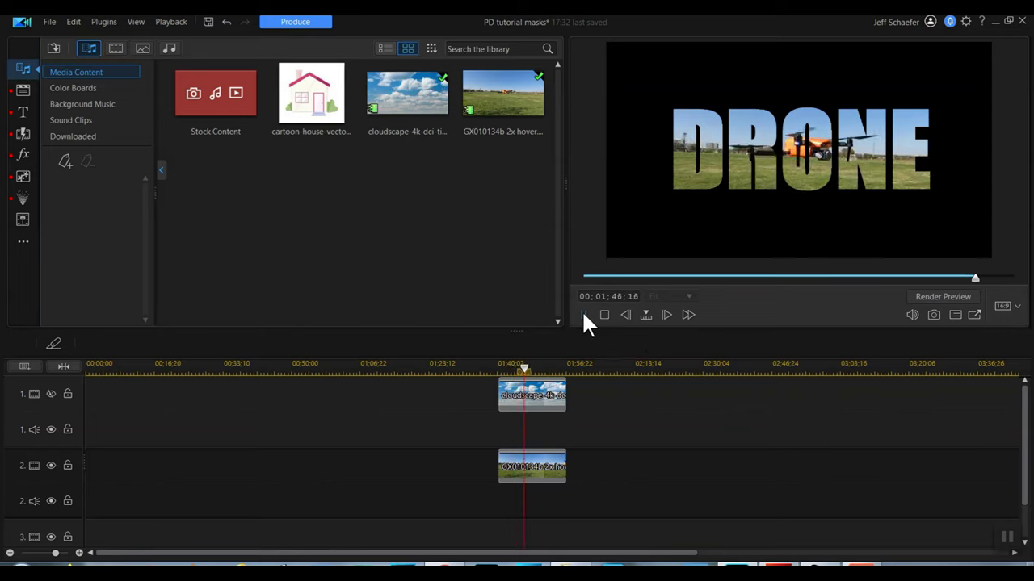
{"action": "left_click", "coordinate": [583, 314]}
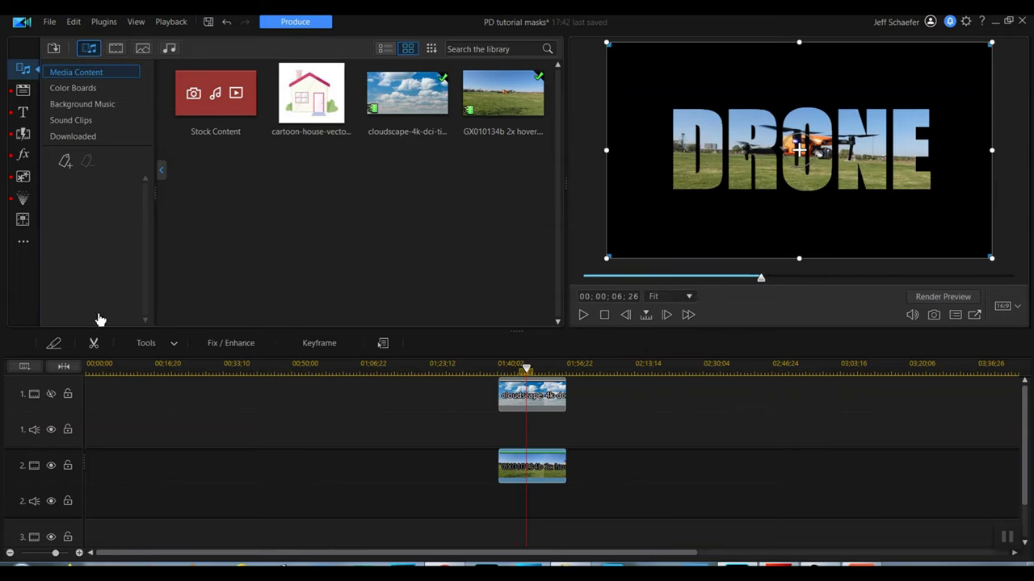
- Reopen the Mask Designer for the drone clip, set it to no mask and save the change
{"action": "left_click", "coordinate": [173, 344]}
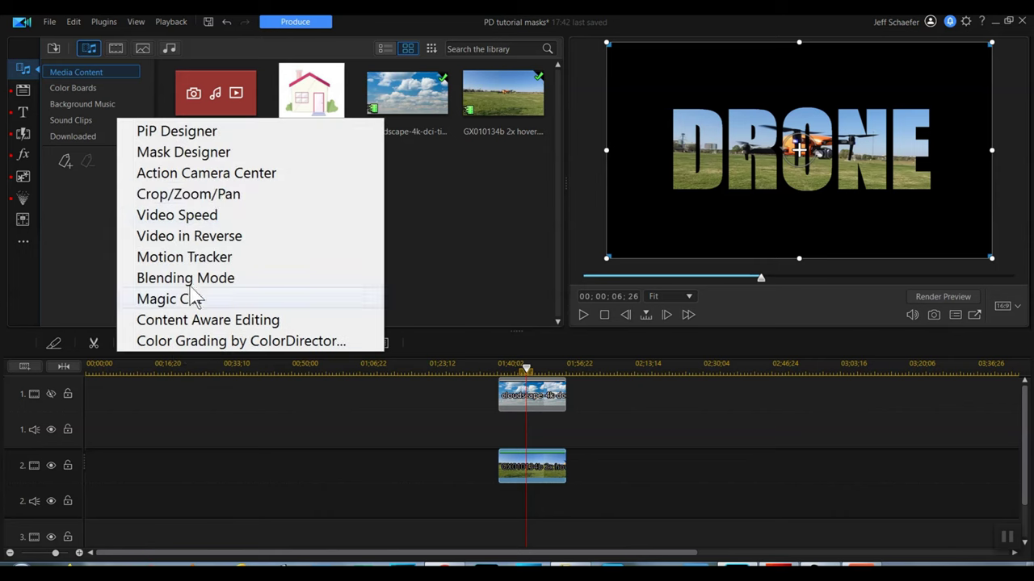
{"action": "left_click", "coordinate": [223, 153]}
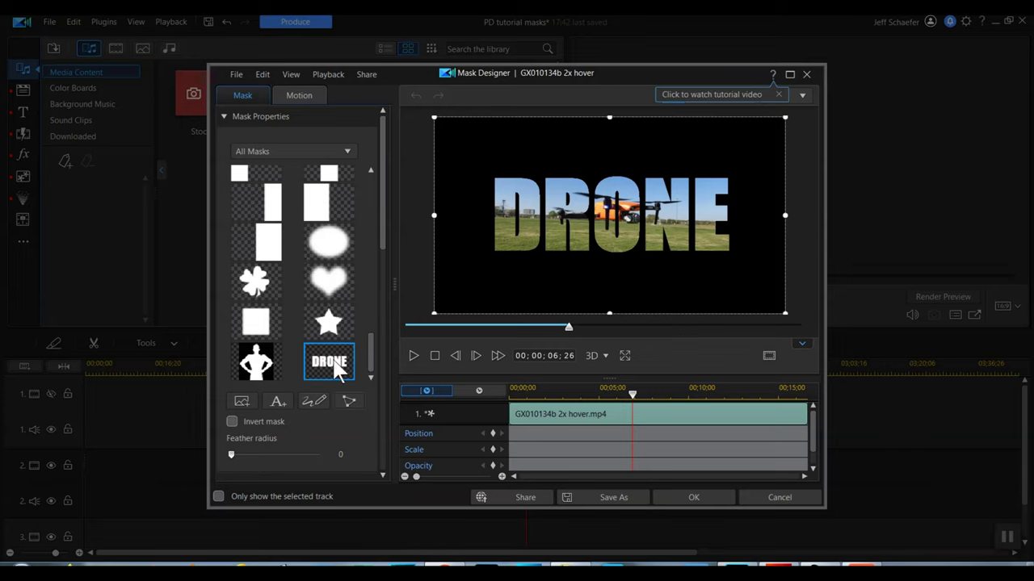
{"action": "left_click_drag", "start_coordinate": [370, 344], "coordinate": [392, 181]}
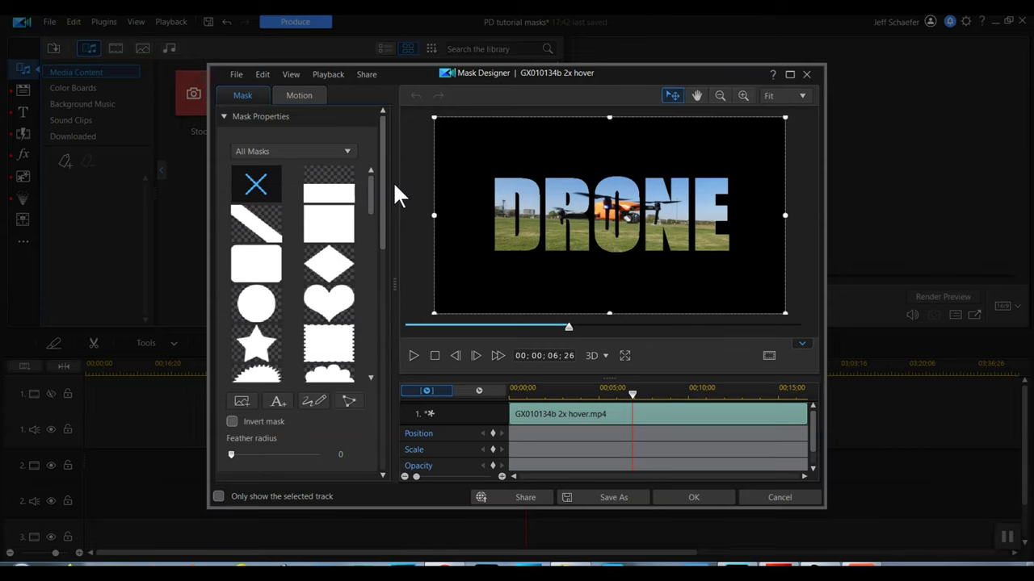
{"action": "left_click", "coordinate": [267, 185]}
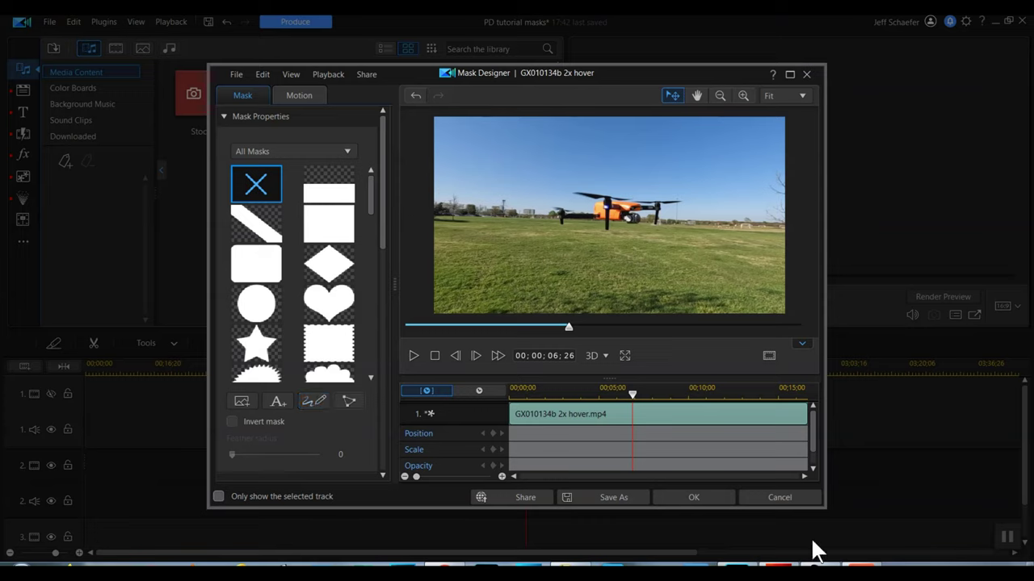
{"action": "left_click", "coordinate": [744, 499]}
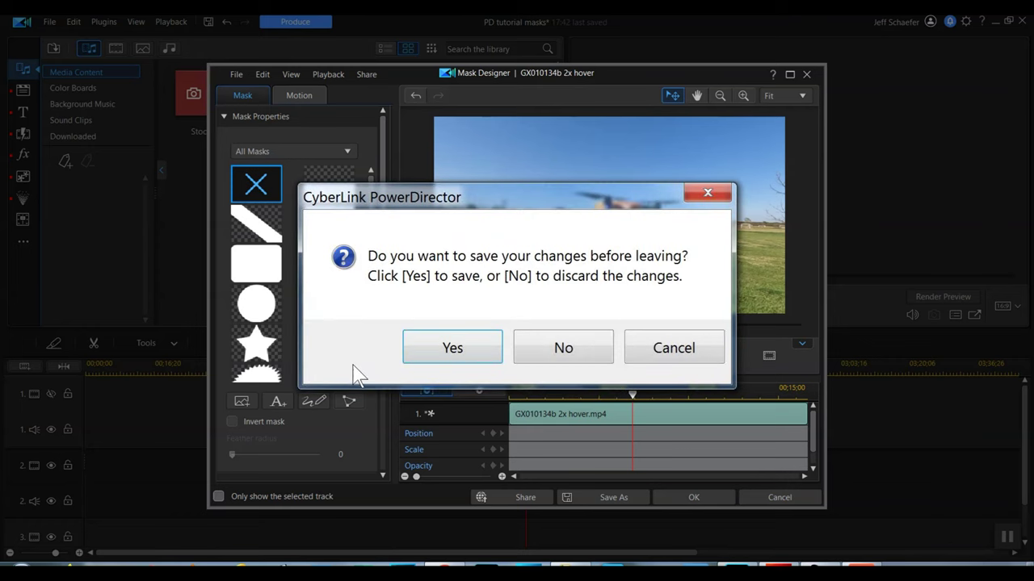
{"action": "left_click", "coordinate": [451, 350]}
{"action": "left_click", "coordinate": [799, 150]}
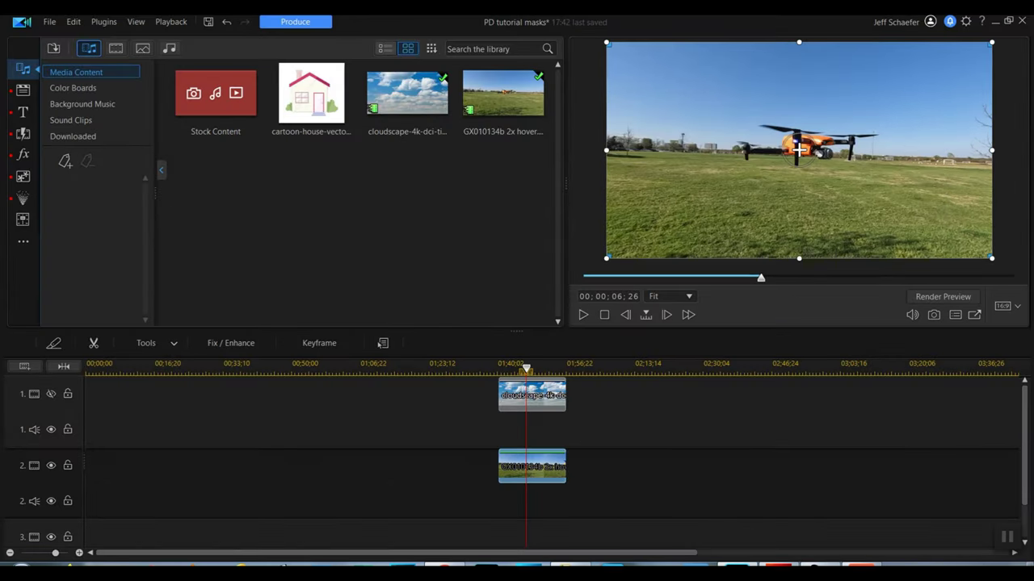
- Place the cartoon house image on track 2 and the cloudscape clip above it on track 1, extending the house to about 14;28
{"action": "left_click_drag", "start_coordinate": [500, 552], "coordinate": [577, 552]}
{"action": "left_click_drag", "start_coordinate": [301, 91], "coordinate": [507, 470]}
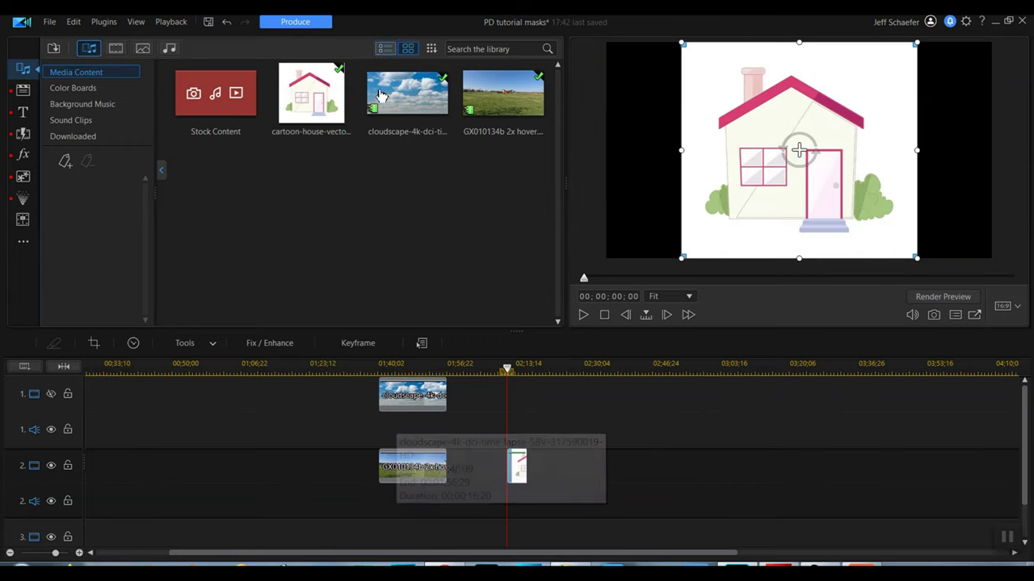
{"action": "left_click_drag", "start_coordinate": [407, 93], "coordinate": [507, 395]}
{"action": "left_click", "coordinate": [517, 475]}
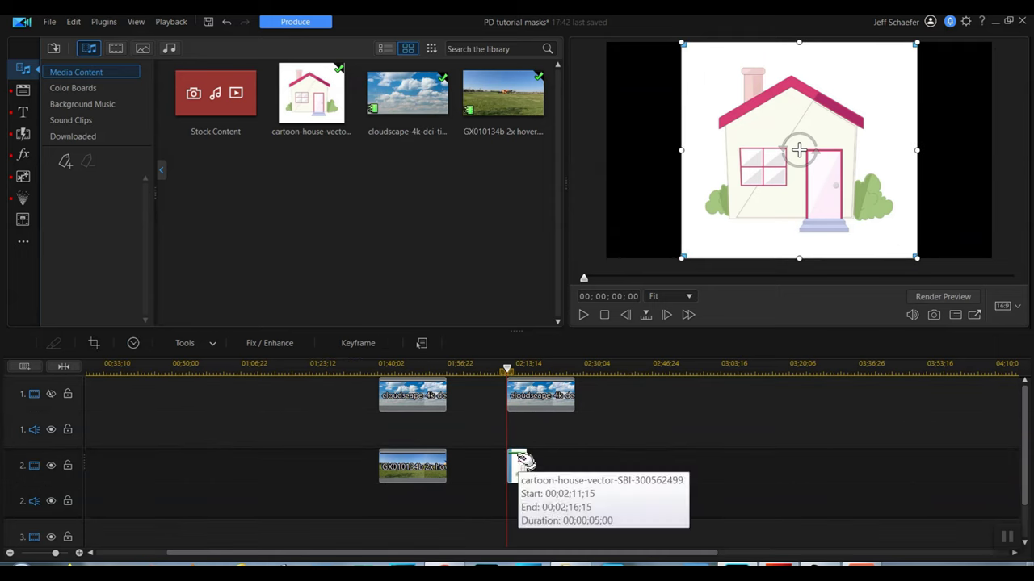
{"action": "left_click_drag", "start_coordinate": [526, 475], "coordinate": [567, 475]}
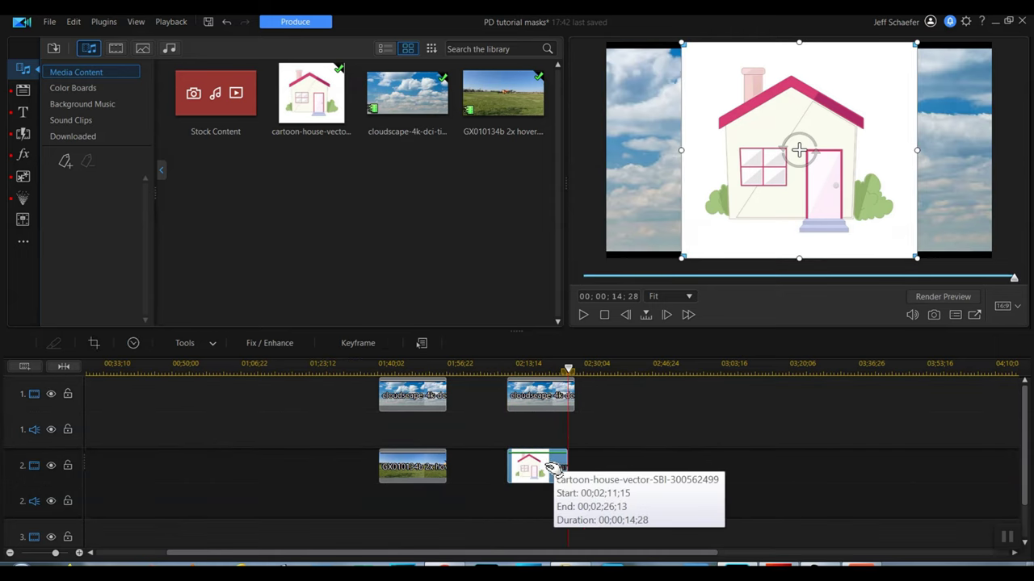
- Start a brush mask for the cartoon house image with a square brush of width 33
{"action": "left_click", "coordinate": [216, 348]}
{"action": "left_click", "coordinate": [226, 386]}
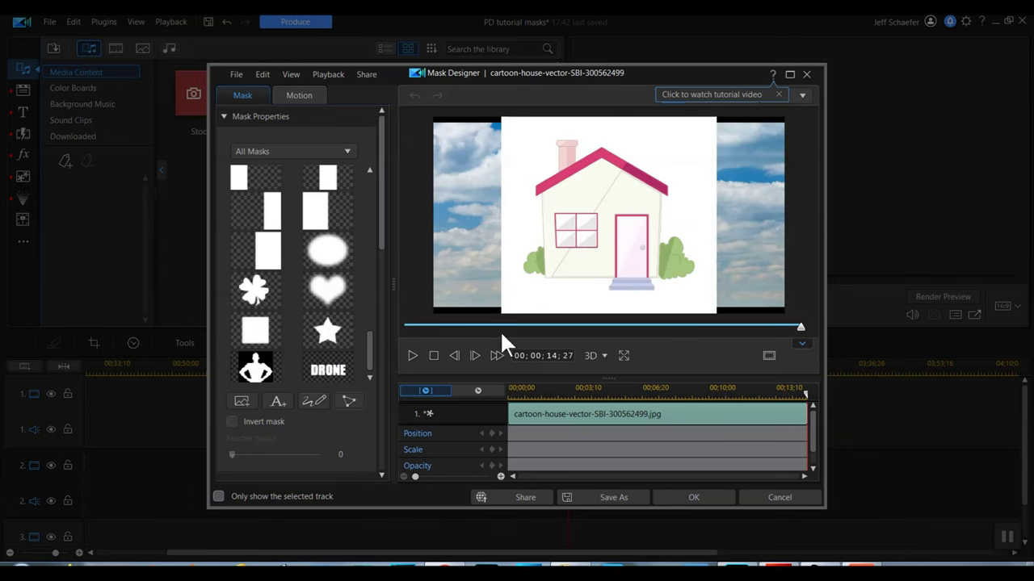
{"action": "left_click", "coordinate": [317, 400]}
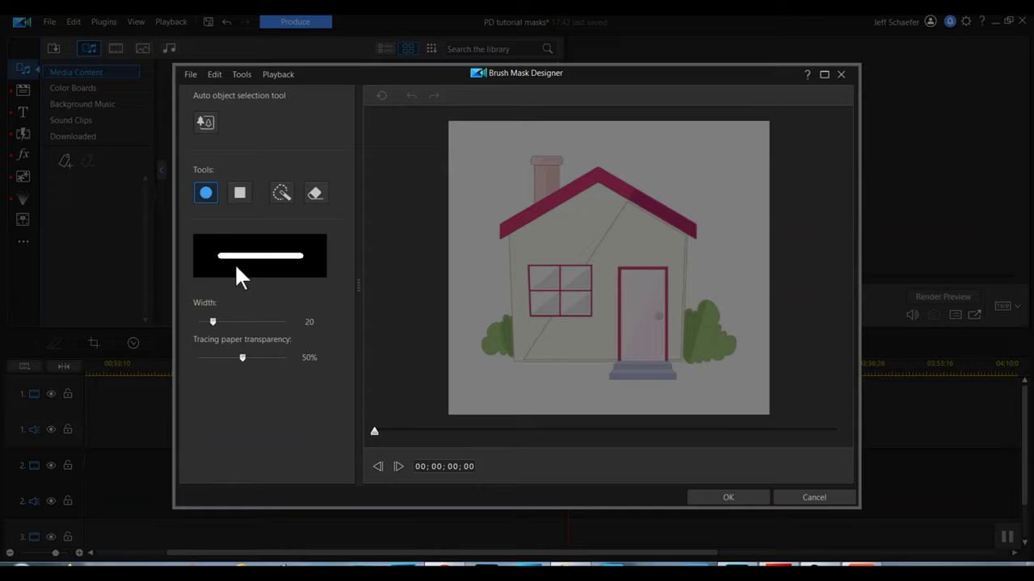
{"action": "mouse_move", "coordinate": [210, 319]}
{"action": "left_mouse_down"}
{"action": "mouse_move", "coordinate": [245, 314]}
{"action": "mouse_move", "coordinate": [215, 316]}
{"action": "mouse_move", "coordinate": [225, 317]}
{"action": "left_mouse_up"}
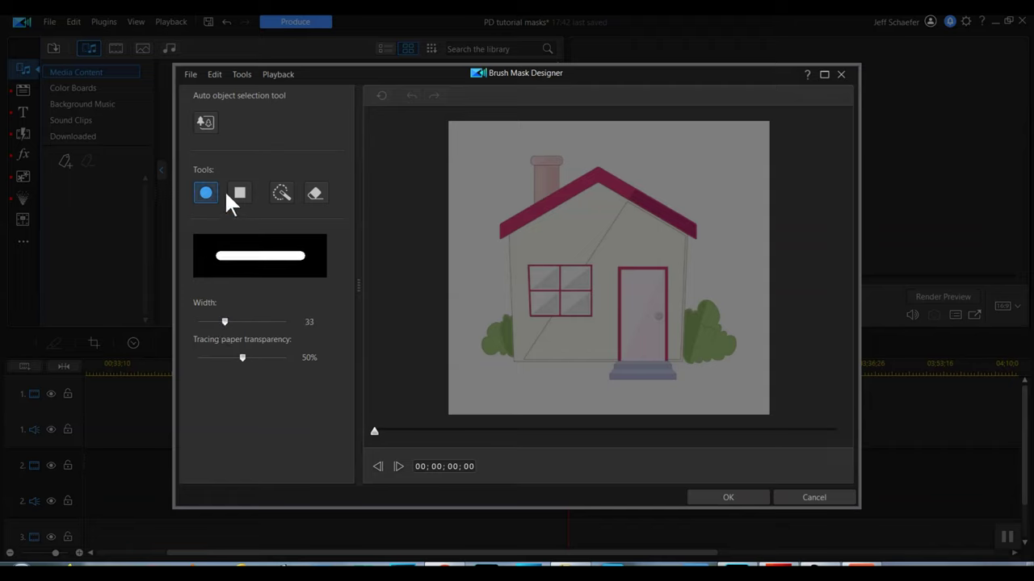
{"action": "left_click", "coordinate": [235, 194]}
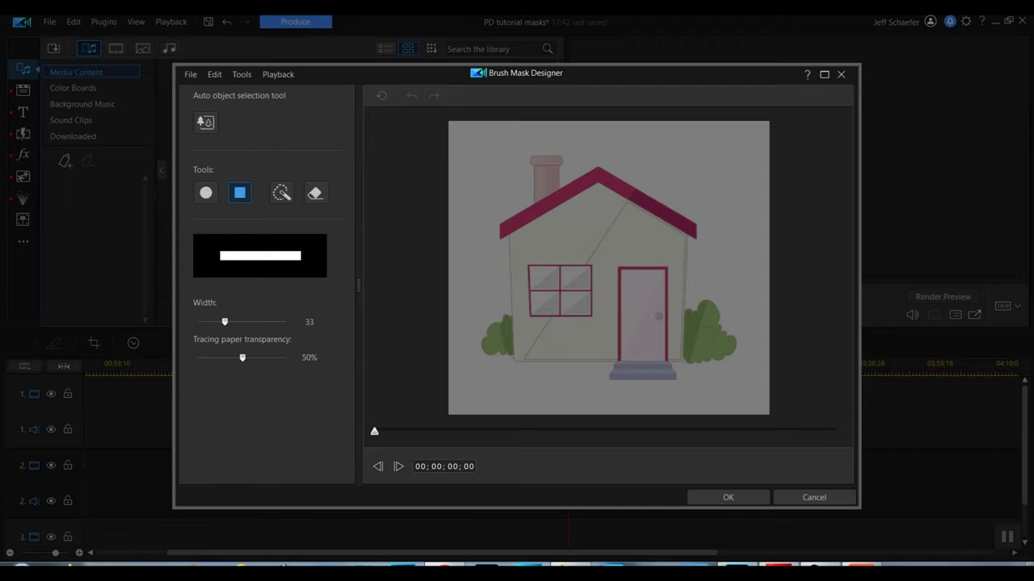
- Paint the mask along the house's outline and over its walls, raising the brush width to 100 to fill the interior
{"action": "mouse_move", "coordinate": [513, 362]}
{"action": "left_mouse_down"}
{"action": "mouse_move", "coordinate": [562, 354]}
{"action": "mouse_move", "coordinate": [633, 371]}
{"action": "mouse_move", "coordinate": [692, 356]}
{"action": "mouse_move", "coordinate": [702, 230]}
{"action": "mouse_move", "coordinate": [685, 228]}
{"action": "mouse_move", "coordinate": [652, 181]}
{"action": "mouse_move", "coordinate": [614, 168]}
{"action": "mouse_move", "coordinate": [673, 215]}
{"action": "mouse_move", "coordinate": [683, 242]}
{"action": "mouse_move", "coordinate": [611, 187]}
{"action": "left_mouse_up"}
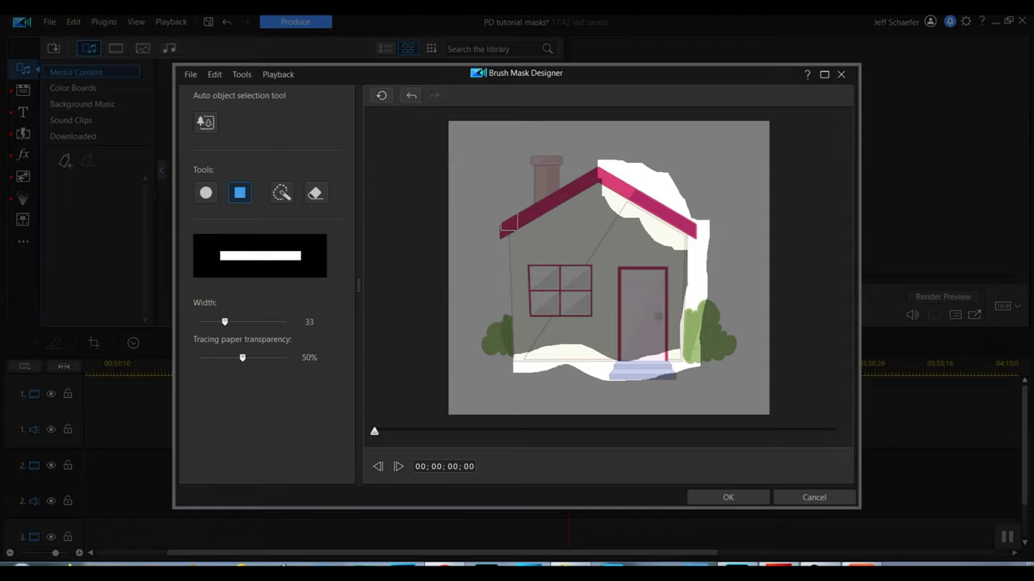
{"action": "left_click_drag", "start_coordinate": [507, 225], "coordinate": [591, 176]}
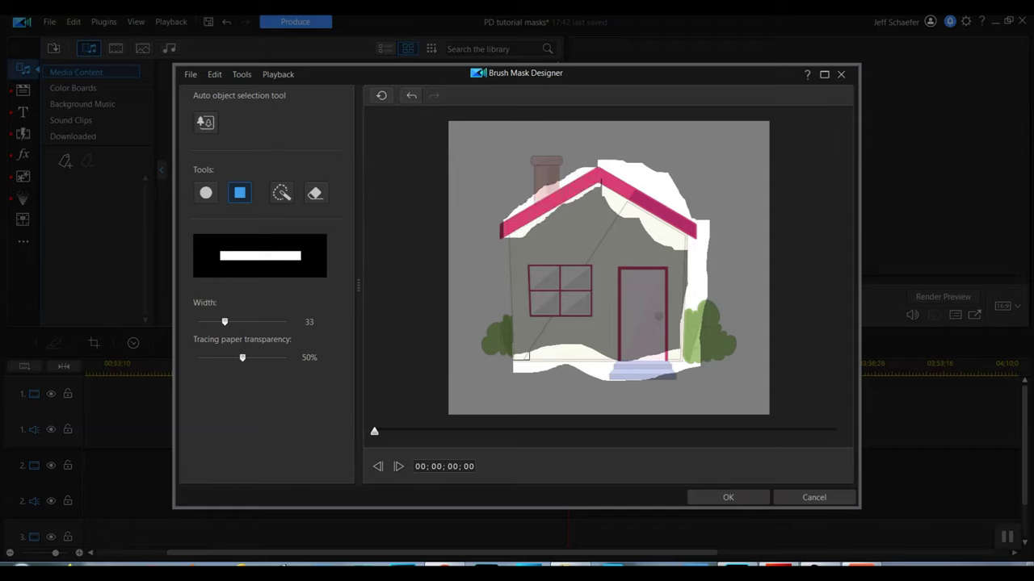
{"action": "left_click_drag", "start_coordinate": [526, 368], "coordinate": [527, 269]}
{"action": "mouse_move", "coordinate": [514, 218]}
{"action": "left_mouse_down"}
{"action": "mouse_move", "coordinate": [517, 389]}
{"action": "mouse_move", "coordinate": [520, 377]}
{"action": "left_mouse_up"}
{"action": "mouse_move", "coordinate": [534, 302]}
{"action": "left_mouse_down"}
{"action": "mouse_move", "coordinate": [479, 371]}
{"action": "mouse_move", "coordinate": [679, 341]}
{"action": "mouse_move", "coordinate": [656, 341]}
{"action": "mouse_move", "coordinate": [614, 296]}
{"action": "mouse_move", "coordinate": [616, 268]}
{"action": "mouse_move", "coordinate": [568, 242]}
{"action": "mouse_move", "coordinate": [574, 286]}
{"action": "mouse_move", "coordinate": [540, 289]}
{"action": "mouse_move", "coordinate": [601, 256]}
{"action": "left_mouse_up"}
{"action": "left_click_drag", "start_coordinate": [601, 257], "coordinate": [558, 302]}
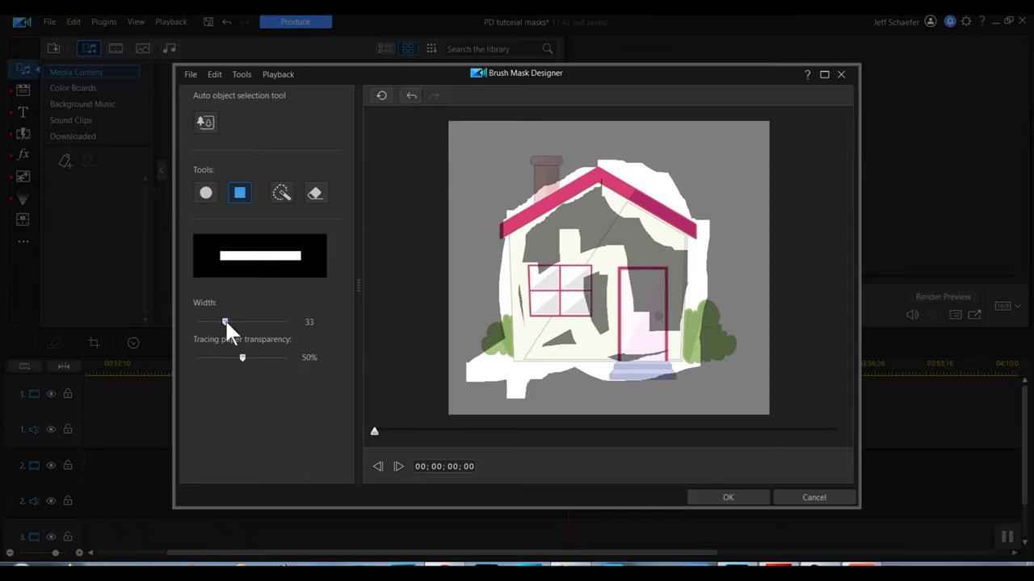
{"action": "left_click_drag", "start_coordinate": [225, 321], "coordinate": [288, 321]}
{"action": "mouse_move", "coordinate": [567, 305]}
{"action": "left_mouse_down"}
{"action": "mouse_move", "coordinate": [660, 318]}
{"action": "mouse_move", "coordinate": [654, 292]}
{"action": "mouse_move", "coordinate": [664, 279]}
{"action": "mouse_move", "coordinate": [618, 227]}
{"action": "mouse_move", "coordinate": [538, 293]}
{"action": "mouse_move", "coordinate": [557, 269]}
{"action": "mouse_move", "coordinate": [621, 237]}
{"action": "mouse_move", "coordinate": [515, 318]}
{"action": "mouse_move", "coordinate": [549, 266]}
{"action": "mouse_move", "coordinate": [627, 209]}
{"action": "mouse_move", "coordinate": [615, 244]}
{"action": "mouse_move", "coordinate": [535, 279]}
{"action": "mouse_move", "coordinate": [599, 218]}
{"action": "left_mouse_up"}
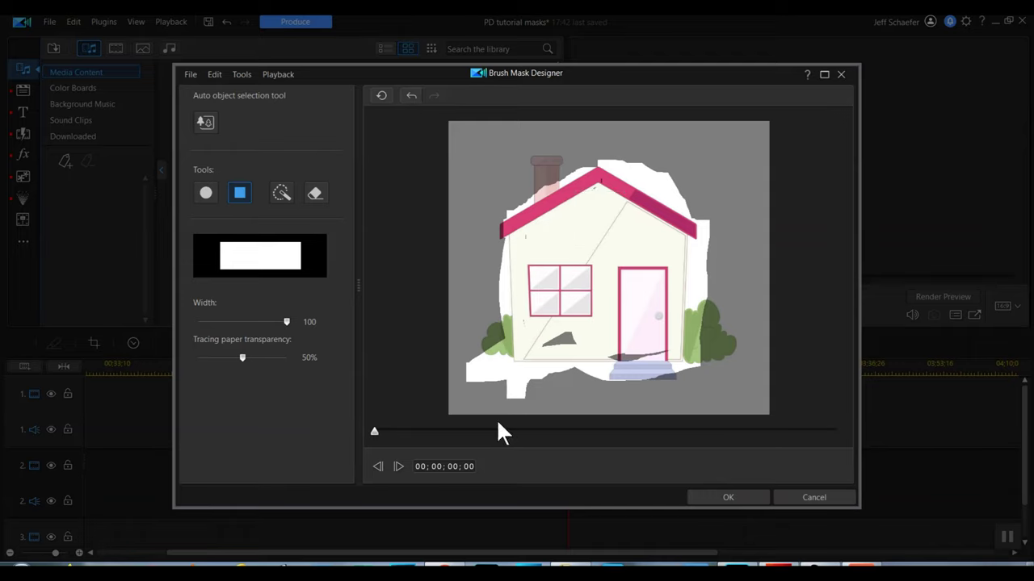
- Erase the excess mask paint below the house and beside its roof and walls with an eraser width of 53, and apply the brush mask
{"action": "left_click", "coordinate": [316, 195]}
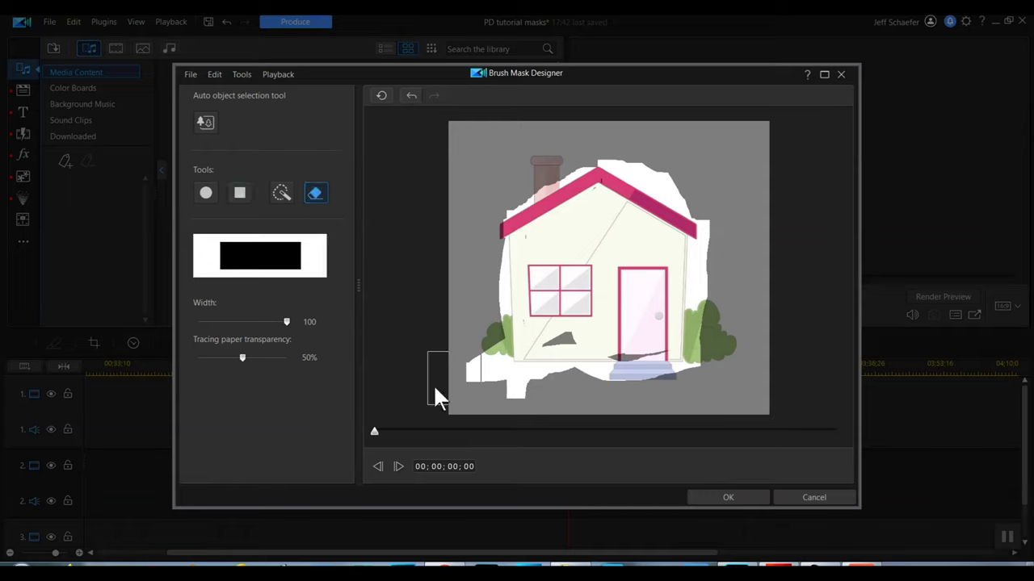
{"action": "left_click_drag", "start_coordinate": [286, 322], "coordinate": [242, 335]}
{"action": "left_click_drag", "start_coordinate": [473, 355], "coordinate": [507, 389]}
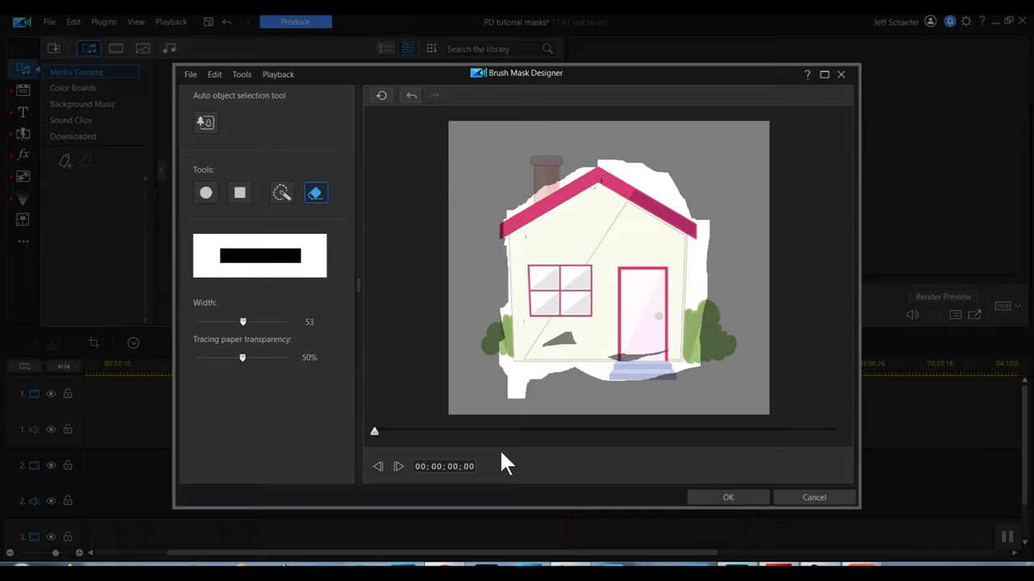
{"action": "mouse_move", "coordinate": [510, 390]}
{"action": "left_mouse_down"}
{"action": "mouse_move", "coordinate": [549, 369]}
{"action": "mouse_move", "coordinate": [614, 376]}
{"action": "left_mouse_up"}
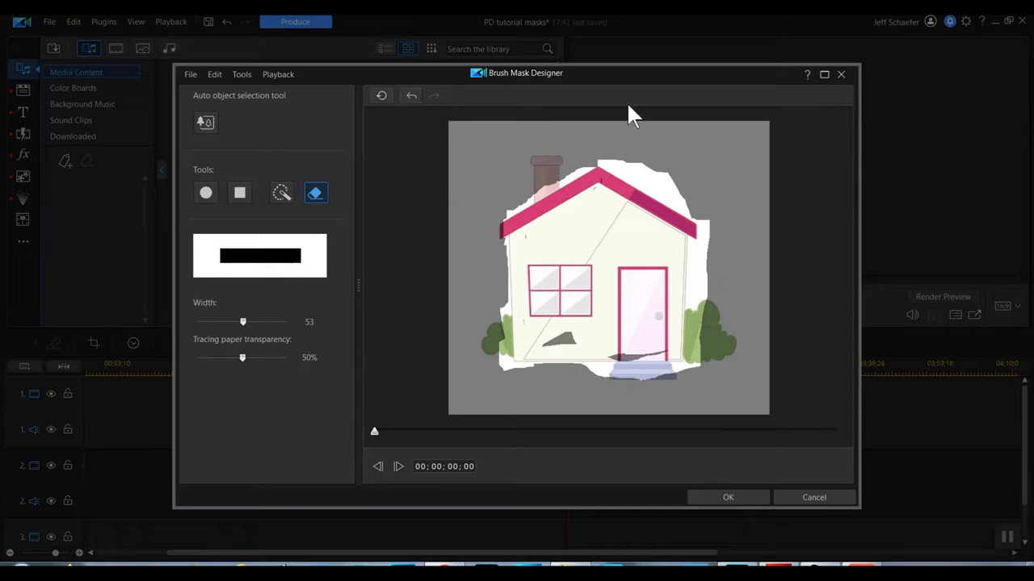
{"action": "mouse_move", "coordinate": [640, 171]}
{"action": "left_mouse_down"}
{"action": "mouse_move", "coordinate": [696, 243]}
{"action": "mouse_move", "coordinate": [711, 323]}
{"action": "left_mouse_up"}
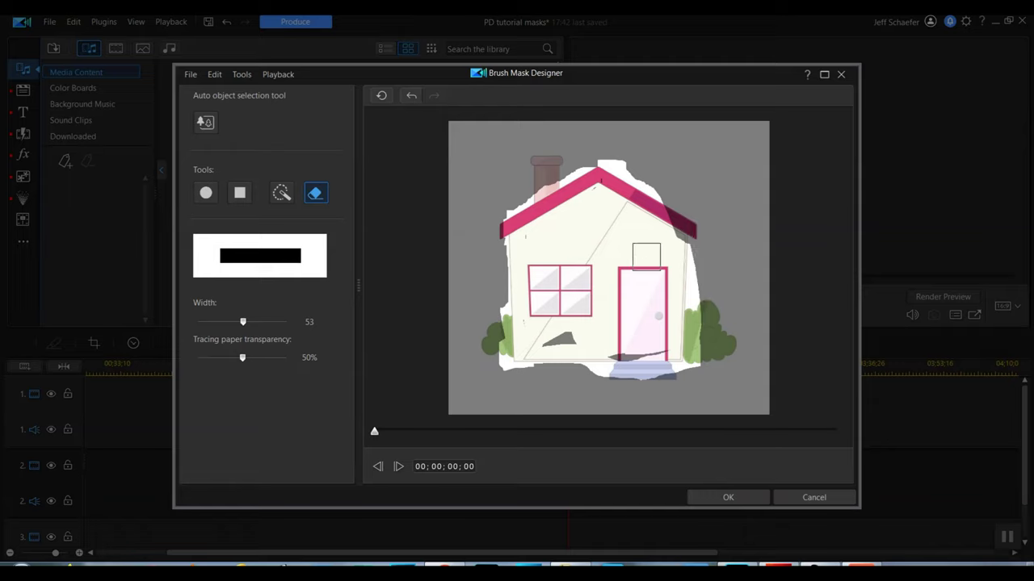
{"action": "left_click_drag", "start_coordinate": [686, 370], "coordinate": [703, 319]}
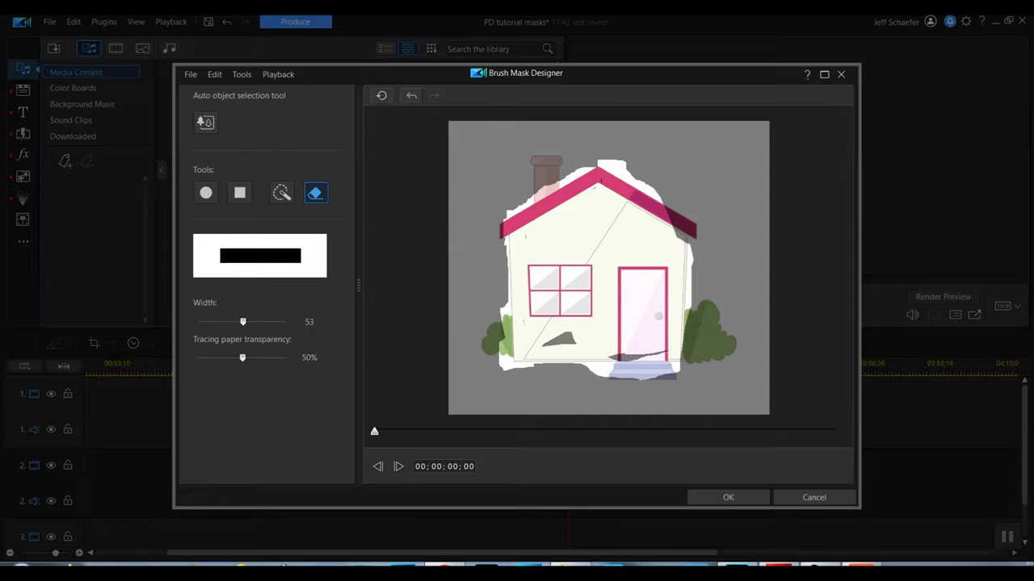
{"action": "left_click", "coordinate": [721, 499]}
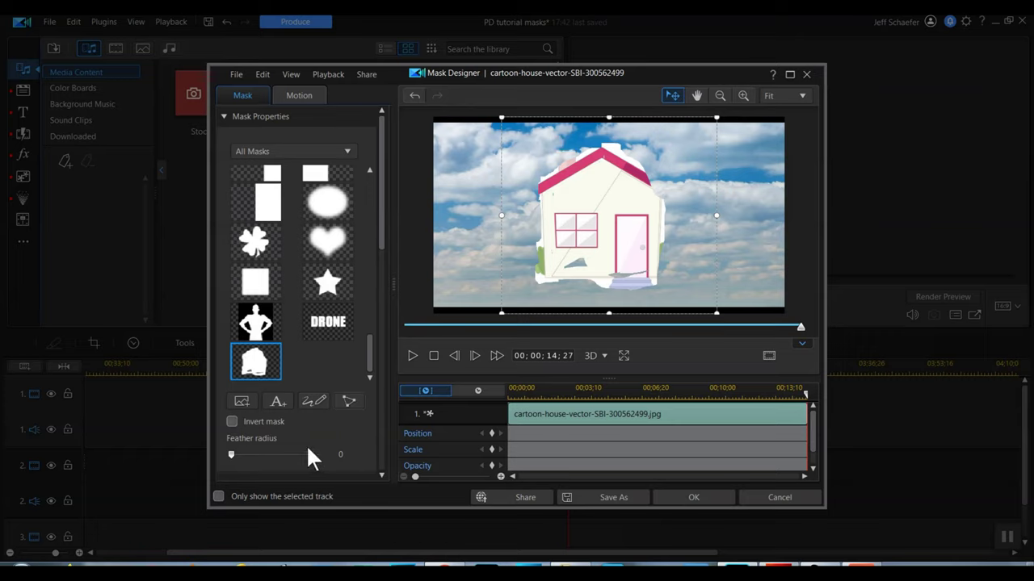
- Try inverting the cartoon house's brush mask and return it to the uninverted state
{"action": "left_click", "coordinate": [233, 421]}
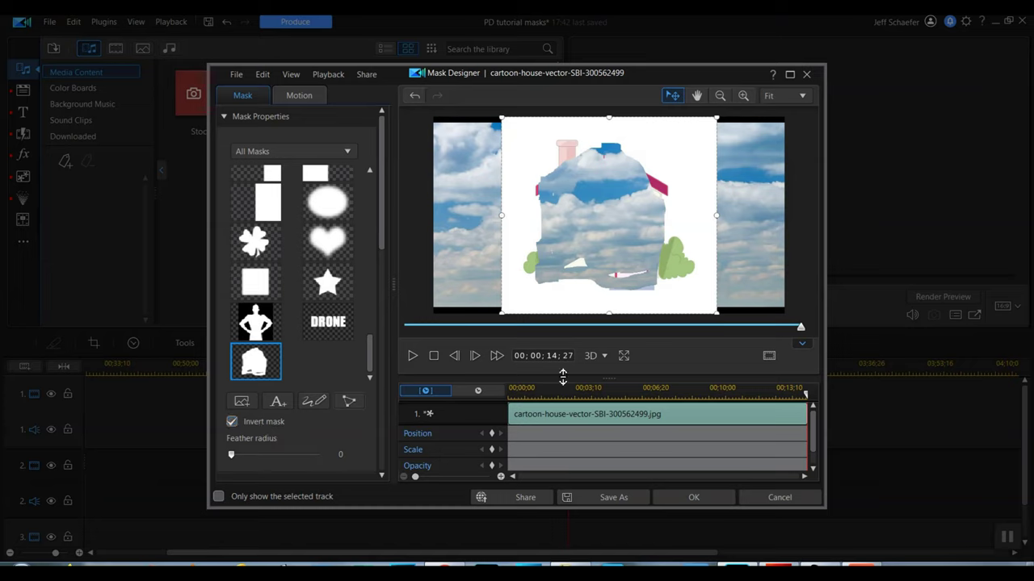
{"action": "left_click", "coordinate": [232, 421]}
{"action": "left_click", "coordinate": [232, 422]}
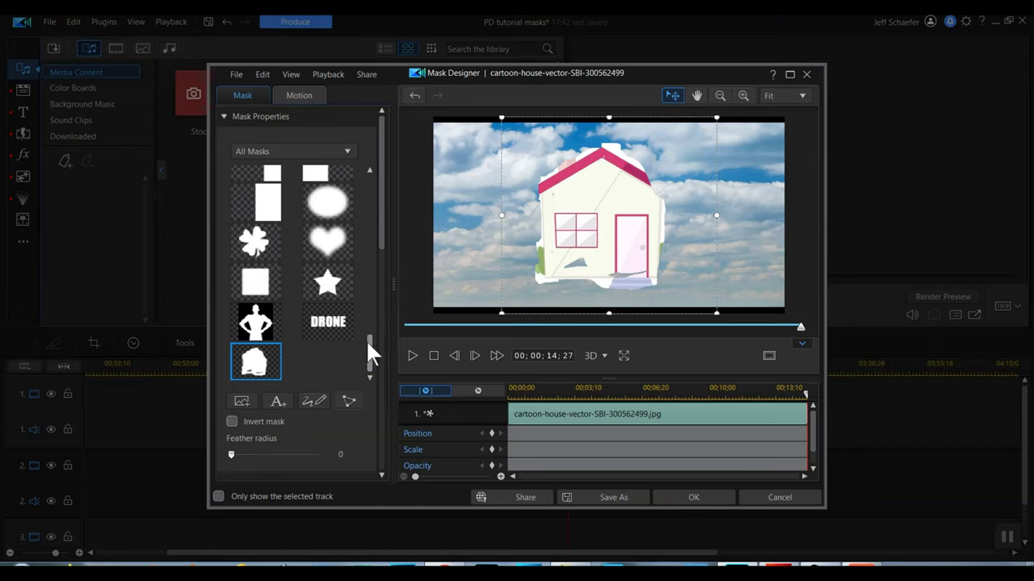
- Replace the cartoon house's brush mask with a closed selection mask traced point by point along its walls, roof and base
{"action": "left_click_drag", "start_coordinate": [366, 339], "coordinate": [411, 165]}
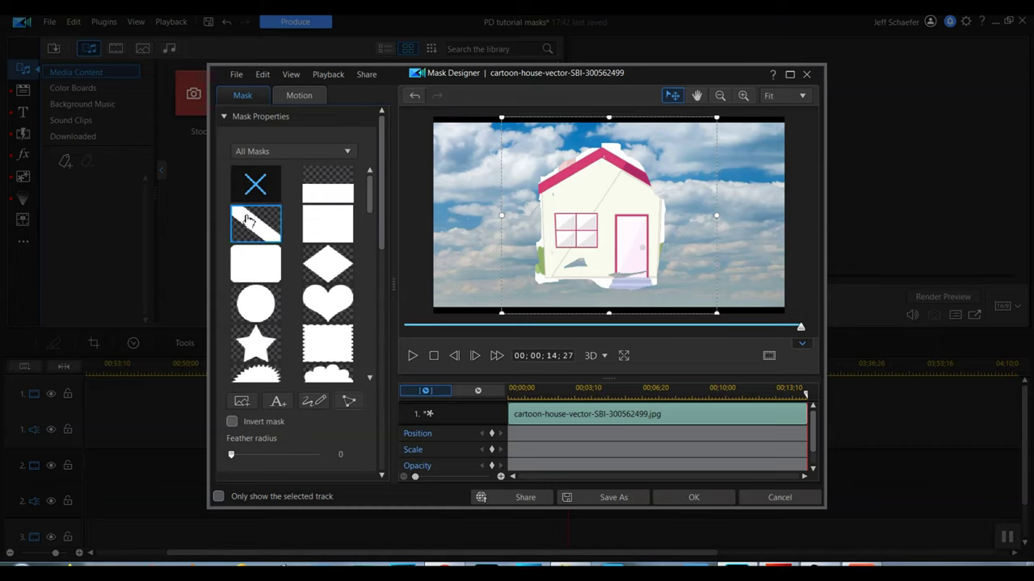
{"action": "left_click", "coordinate": [267, 185]}
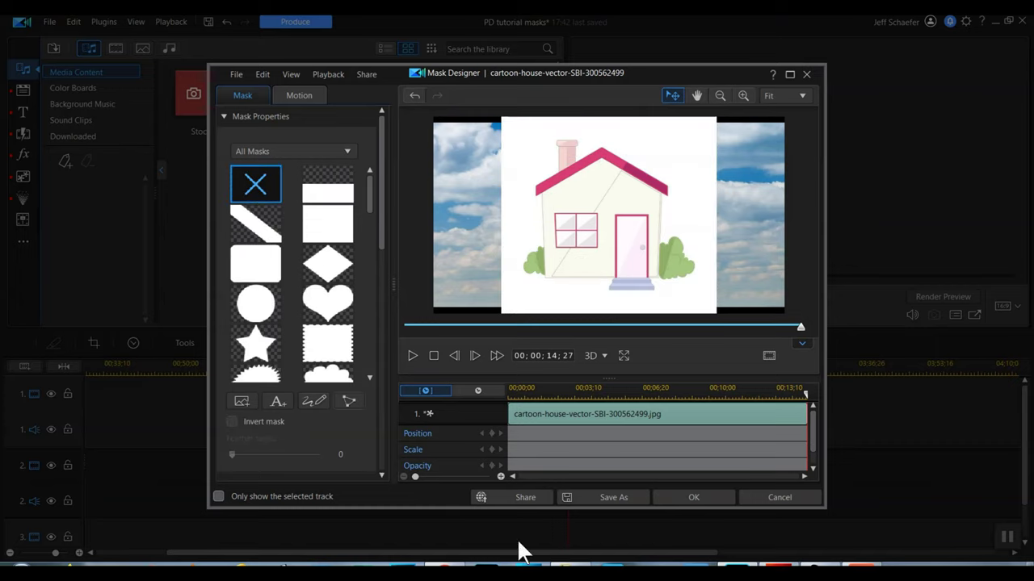
{"action": "left_click", "coordinate": [352, 400]}
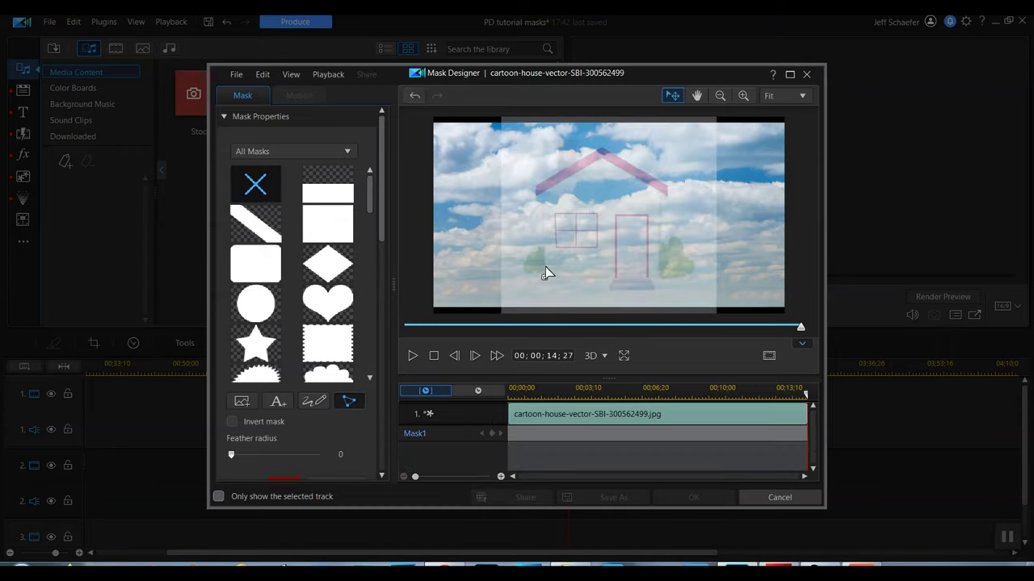
{"action": "left_click", "coordinate": [546, 228]}
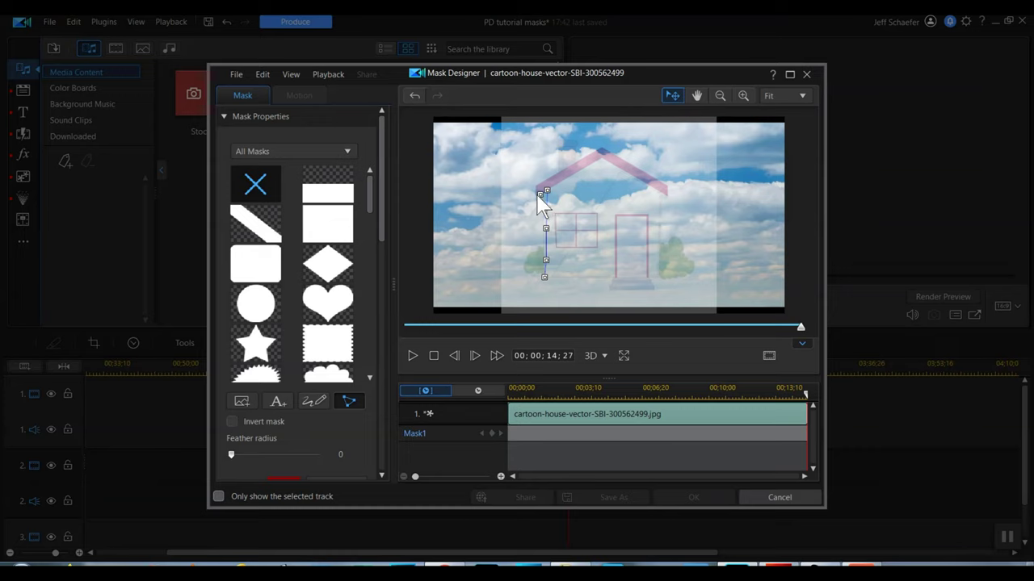
{"action": "left_click", "coordinate": [538, 185]}
{"action": "left_click", "coordinate": [601, 149]}
{"action": "left_click", "coordinate": [666, 187]}
{"action": "left_click", "coordinate": [665, 195]}
{"action": "left_click", "coordinate": [662, 194]}
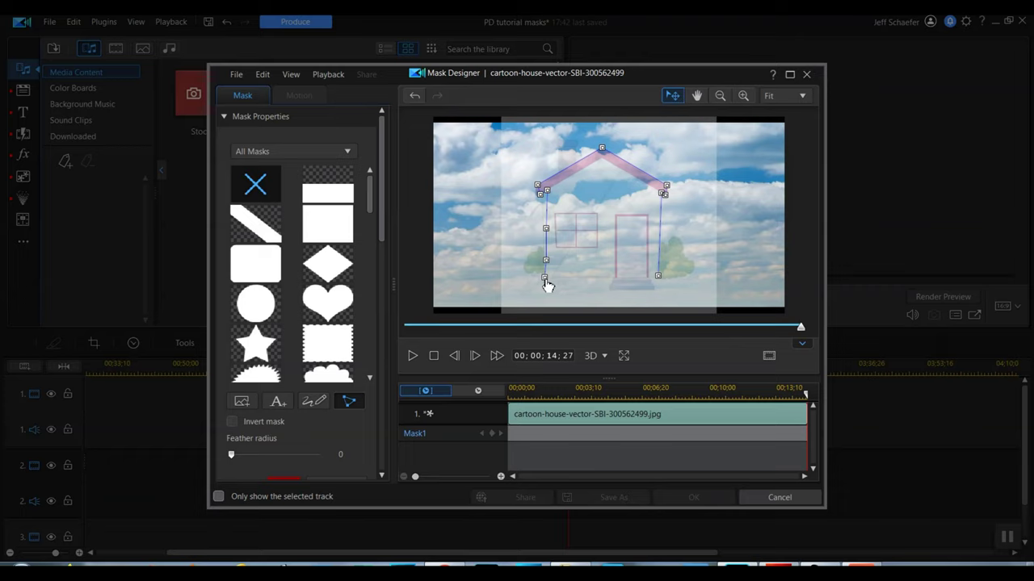
{"action": "left_click", "coordinate": [547, 282]}
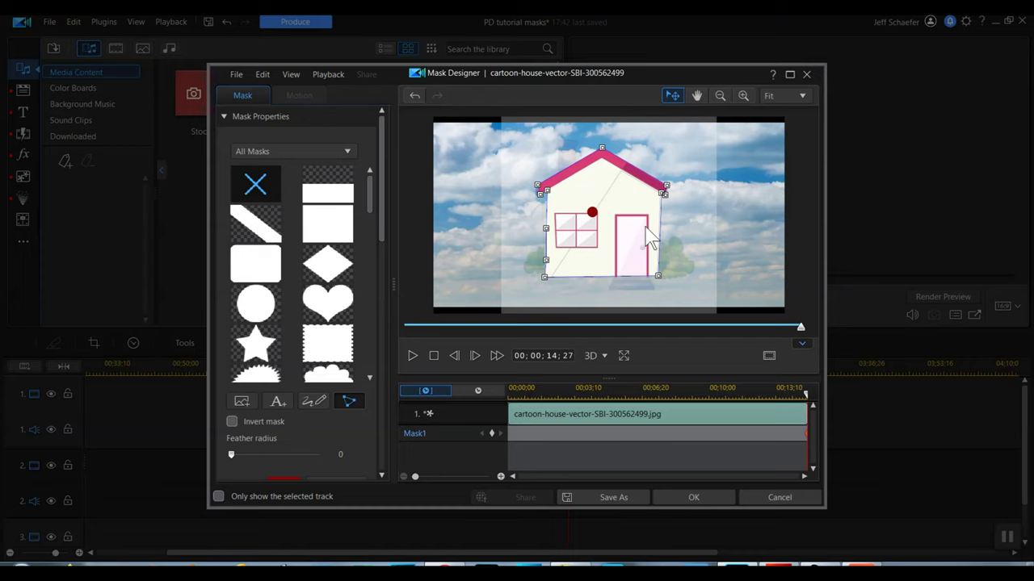
- Add a node to the mask along the right roof slope, try pulling it outward, return it to the roof line and apply the mask
{"action": "left_click", "coordinate": [637, 169]}
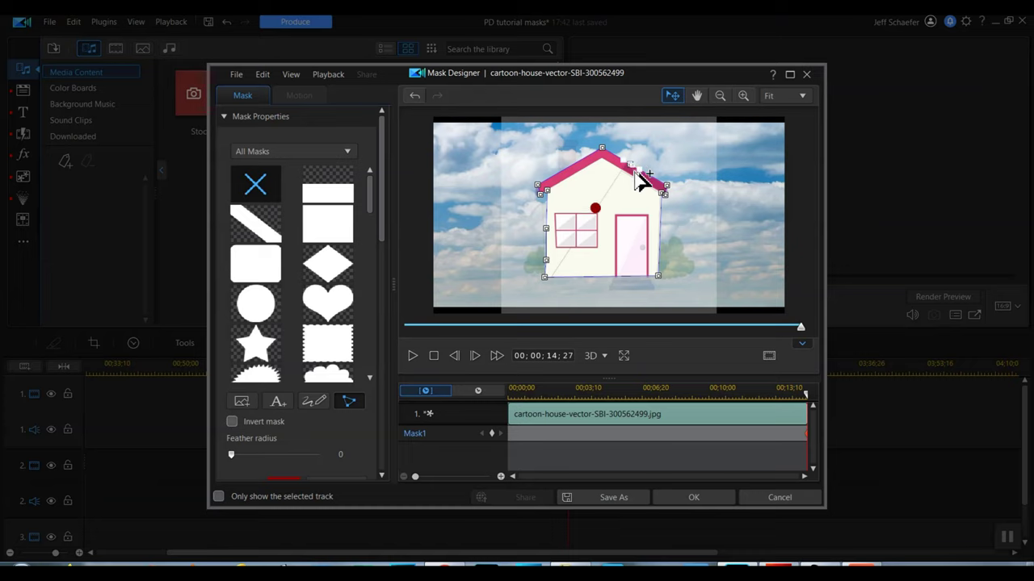
{"action": "left_click_drag", "start_coordinate": [632, 165], "coordinate": [637, 159]}
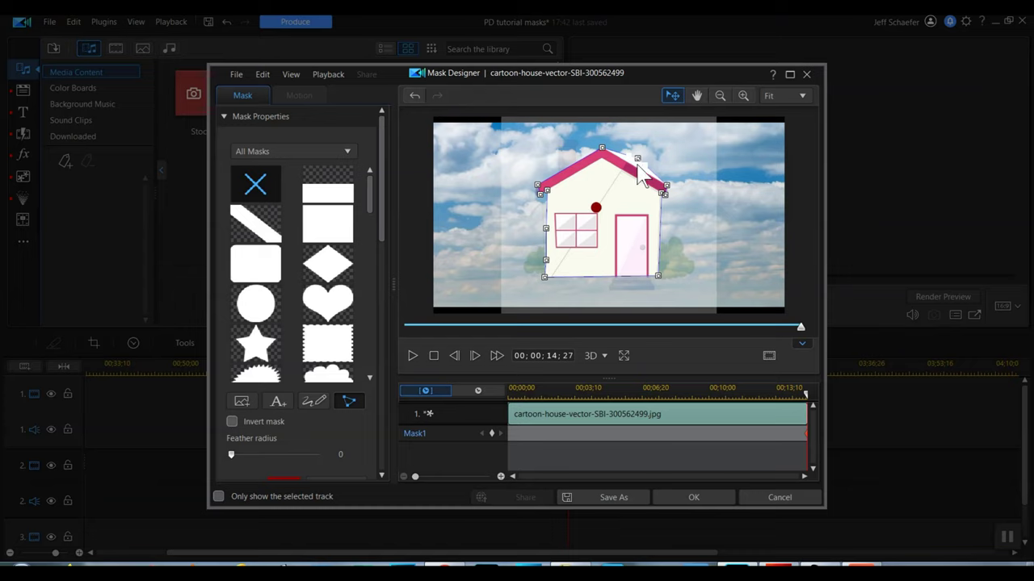
{"action": "left_click", "coordinate": [637, 160]}
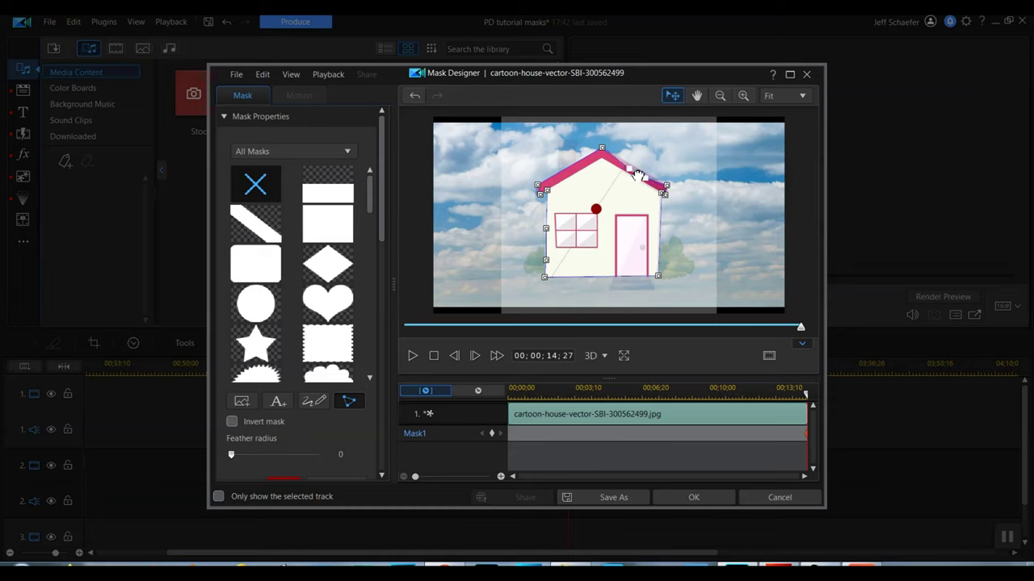
{"action": "left_click", "coordinate": [639, 171]}
{"action": "left_click", "coordinate": [664, 500]}
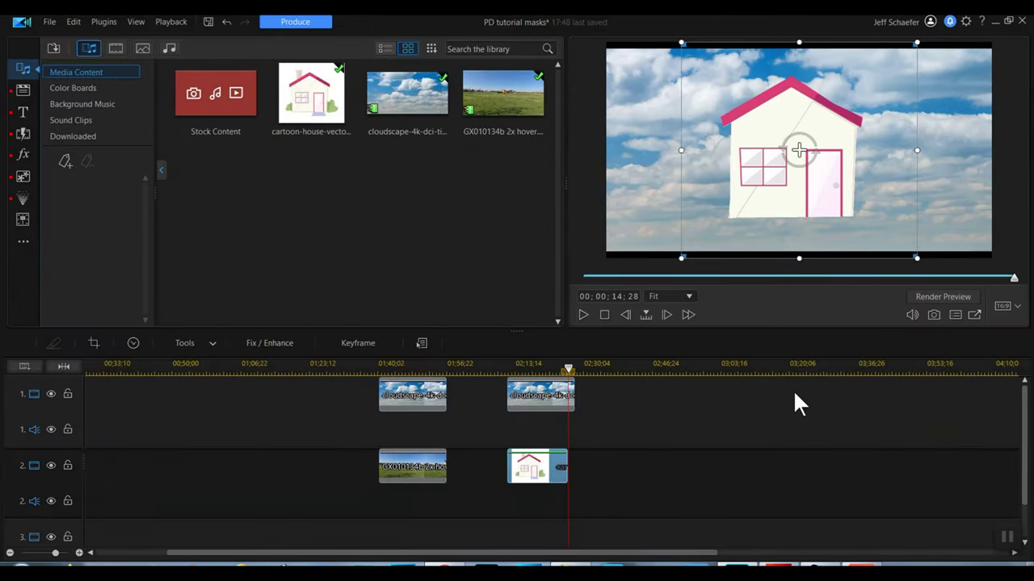
- Shrink the masked house and place it in the lower-right corner of the cloudscape
{"action": "left_click_drag", "start_coordinate": [689, 247], "coordinate": [715, 212]}
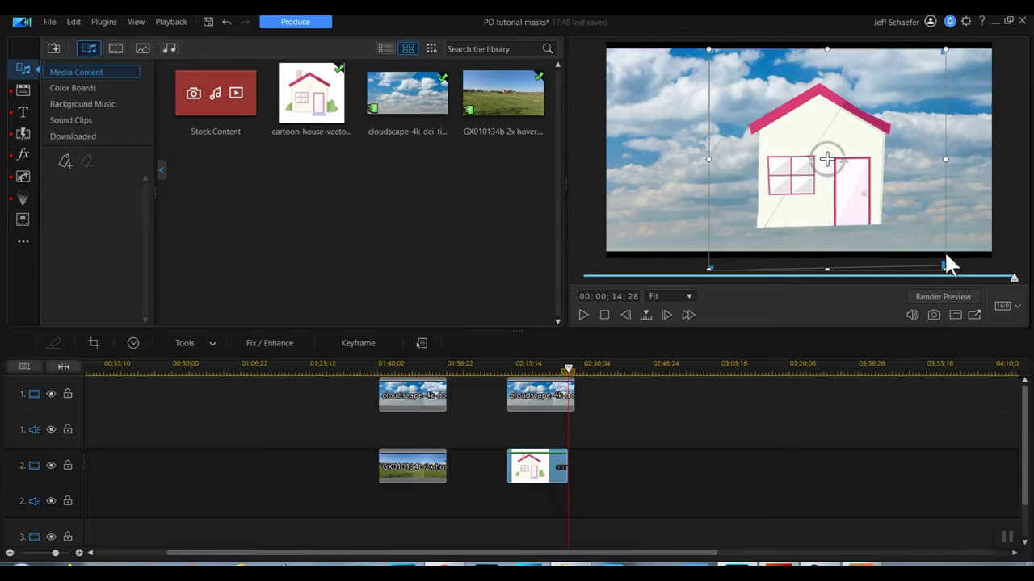
{"action": "left_click_drag", "start_coordinate": [944, 267], "coordinate": [908, 224]}
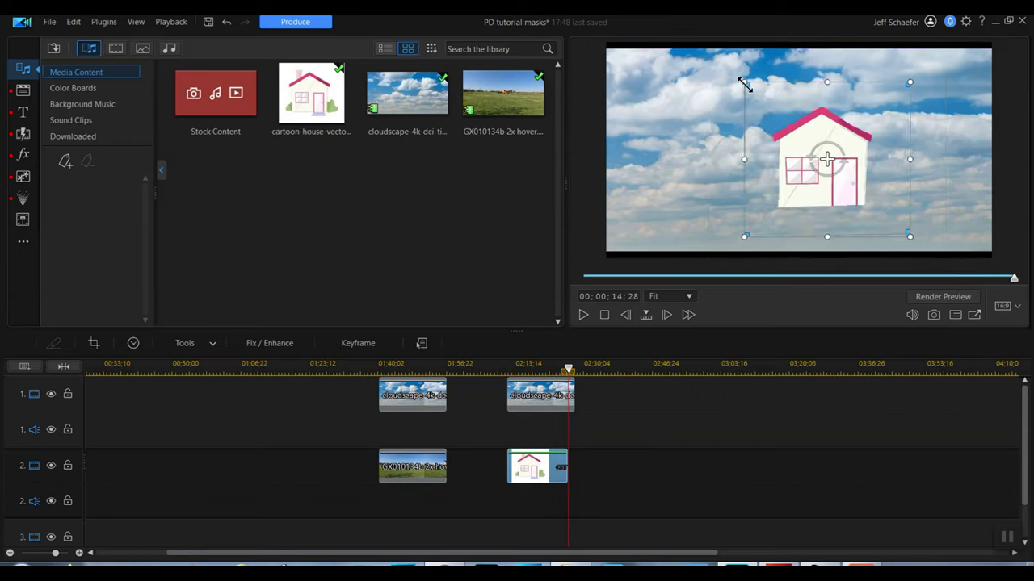
{"action": "left_click_drag", "start_coordinate": [743, 84], "coordinate": [765, 103]}
{"action": "left_click_drag", "start_coordinate": [792, 137], "coordinate": [902, 219]}
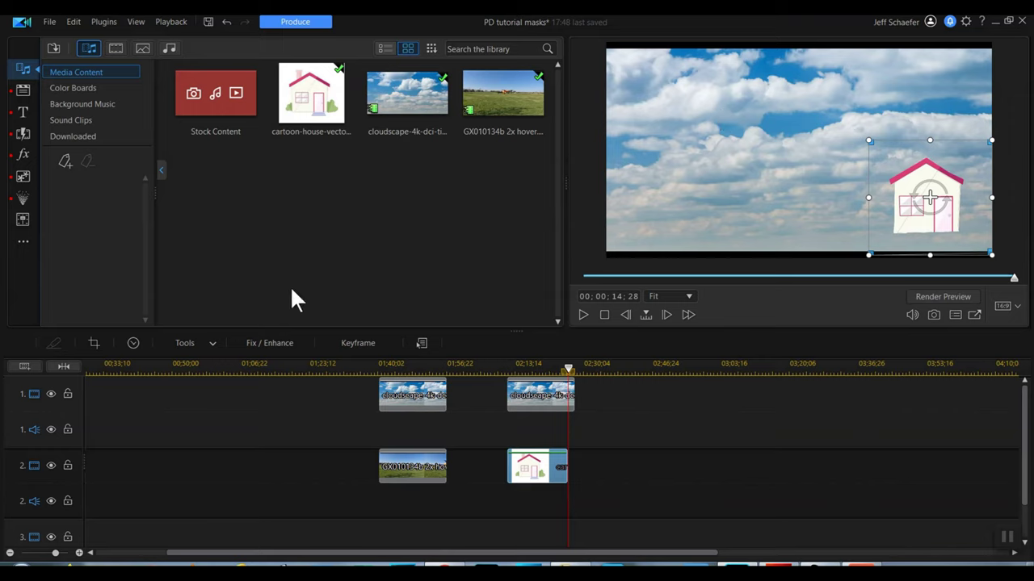
- Remove the selection mask from the cartoon house image in the Mask Designer and apply the change
{"action": "left_click", "coordinate": [214, 342]}
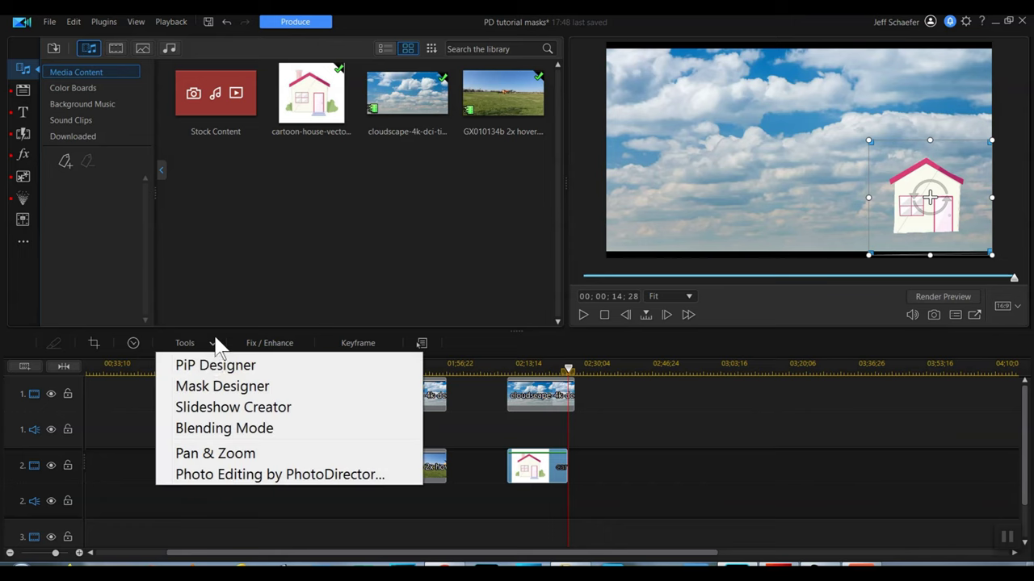
{"action": "left_click", "coordinate": [203, 384]}
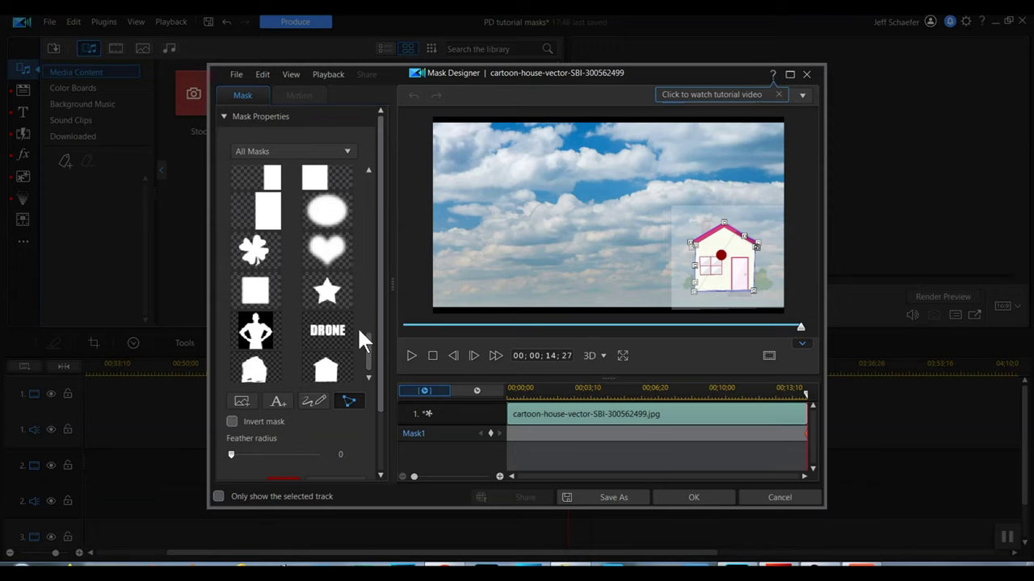
{"action": "left_click_drag", "start_coordinate": [368, 343], "coordinate": [357, 185]}
{"action": "left_click", "coordinate": [252, 181]}
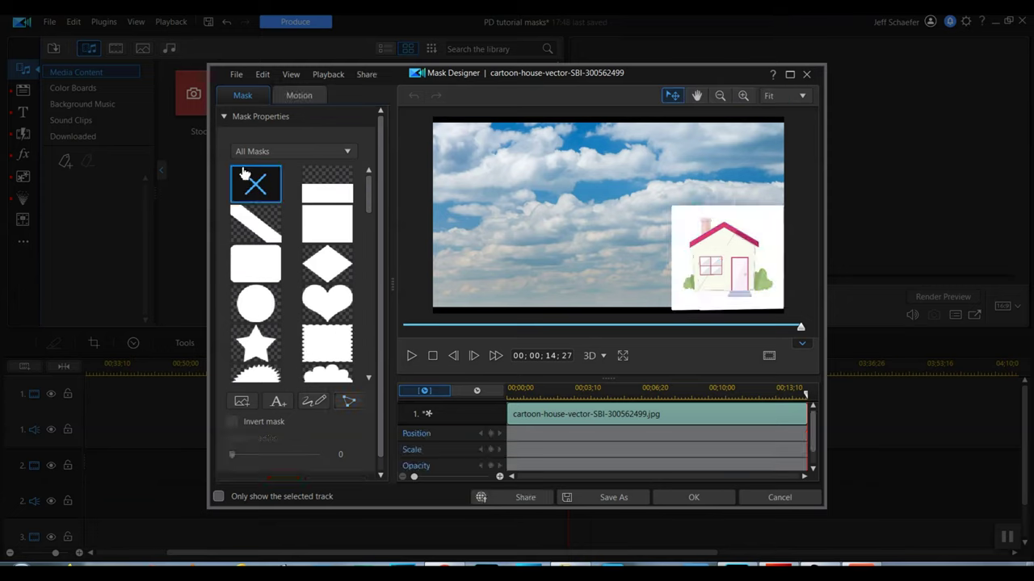
{"action": "left_click", "coordinate": [694, 498]}
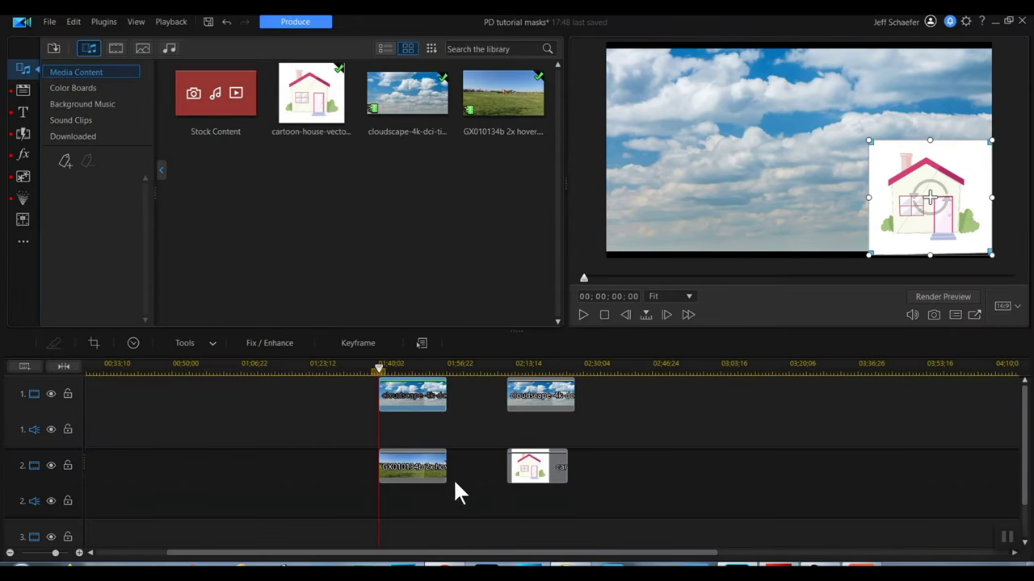
- Mask the drone clip GX010134b 2x hover with the preset rectangle and shrink it to a wide frame around the drone
{"action": "left_click", "coordinate": [414, 466]}
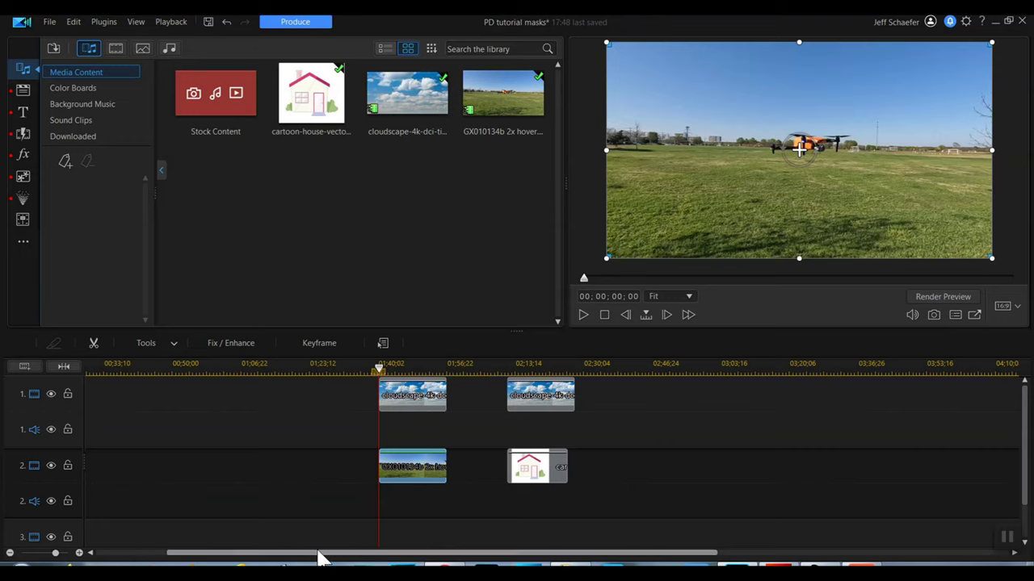
{"action": "left_click", "coordinate": [145, 343]}
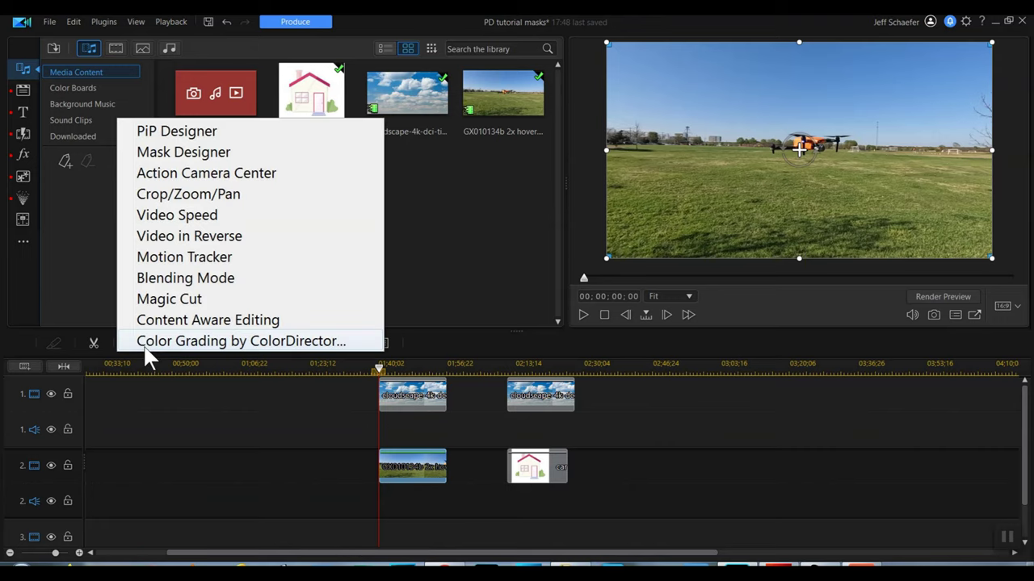
{"action": "left_click", "coordinate": [139, 153]}
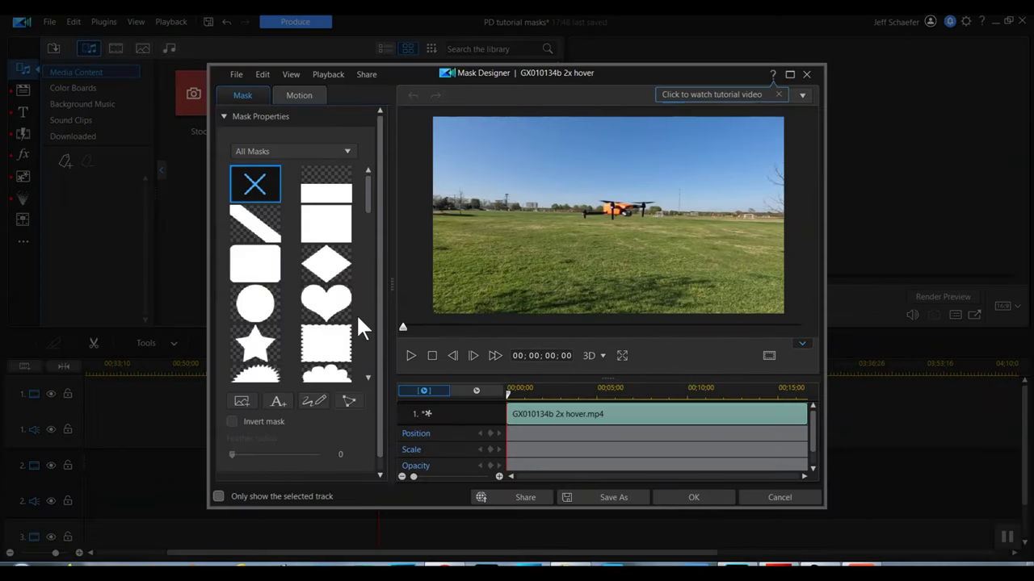
{"action": "left_click", "coordinate": [328, 216]}
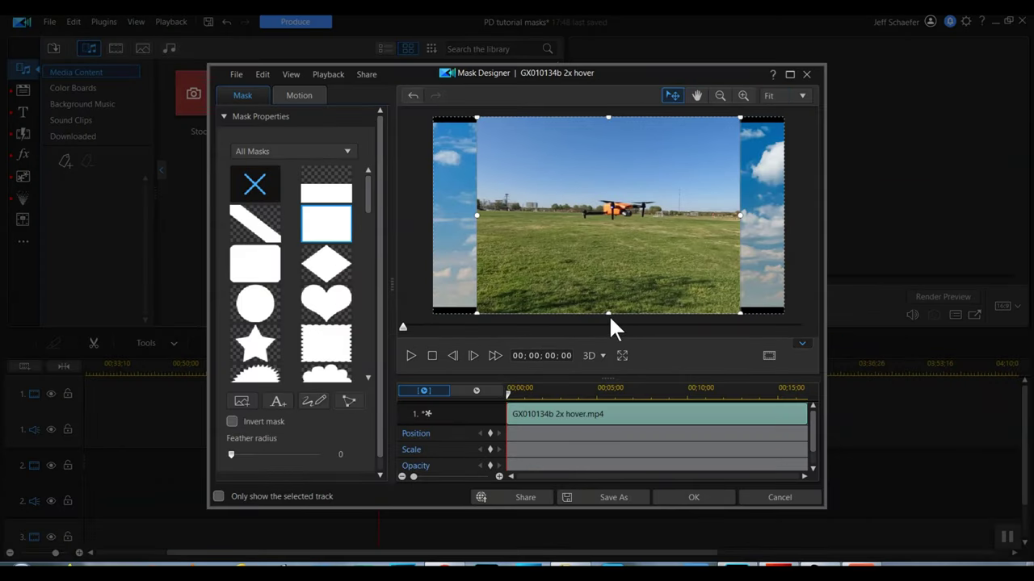
{"action": "left_click_drag", "start_coordinate": [607, 311], "coordinate": [611, 254]}
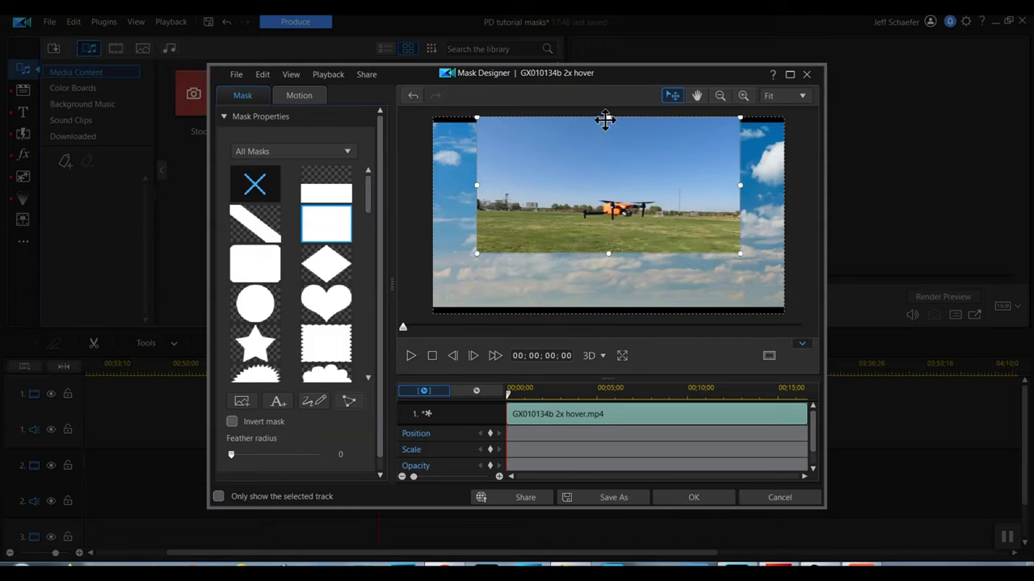
{"action": "left_click_drag", "start_coordinate": [607, 118], "coordinate": [601, 165]}
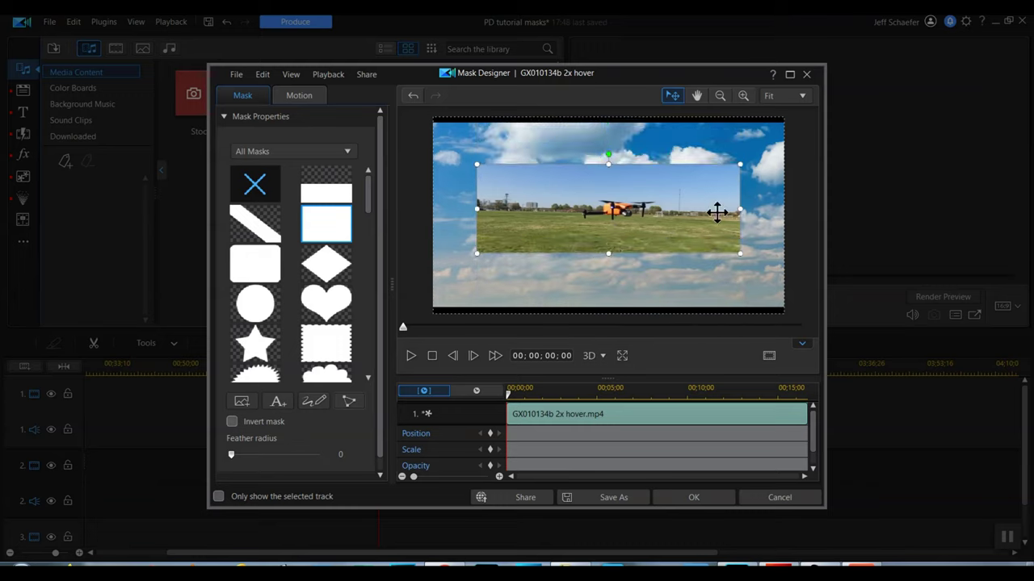
{"action": "left_click_drag", "start_coordinate": [740, 209], "coordinate": [694, 209]}
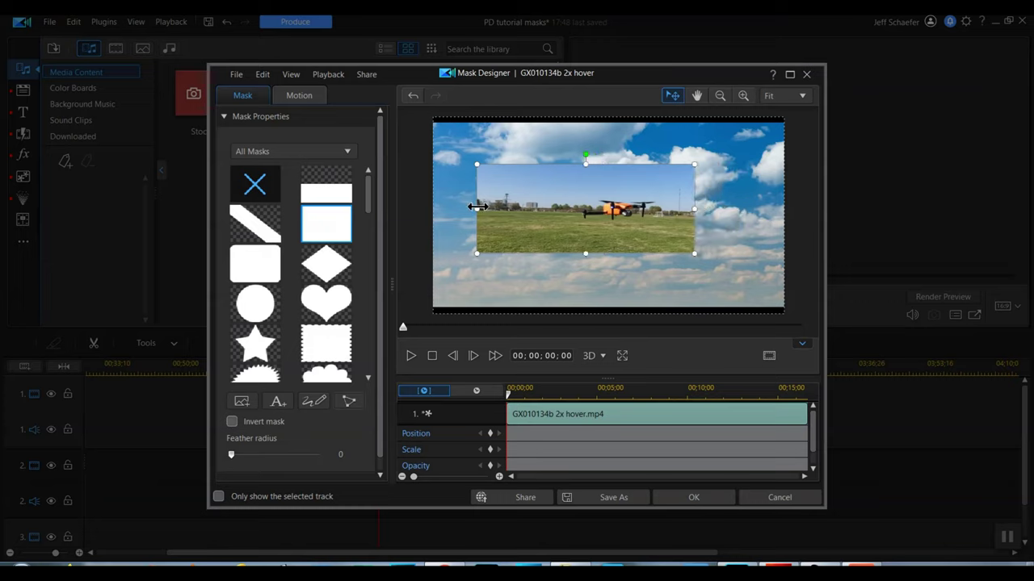
{"action": "left_click_drag", "start_coordinate": [477, 207], "coordinate": [520, 198]}
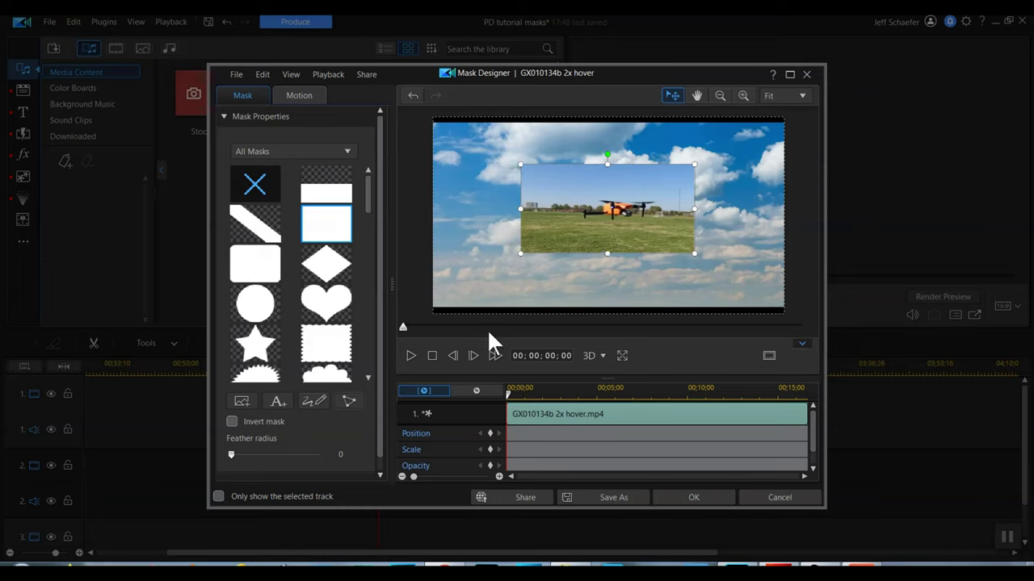
- Apply the straight horizontal motion path to the drone clip's mask and scrub through the clip to preview its movement
{"action": "left_click", "coordinate": [299, 98]}
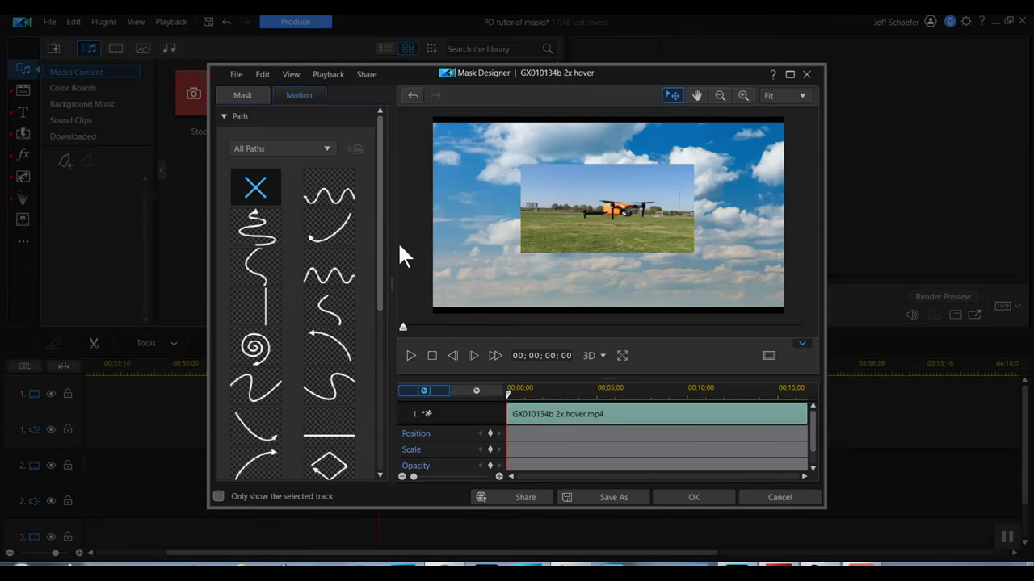
{"action": "left_click_drag", "start_coordinate": [377, 229], "coordinate": [393, 266]}
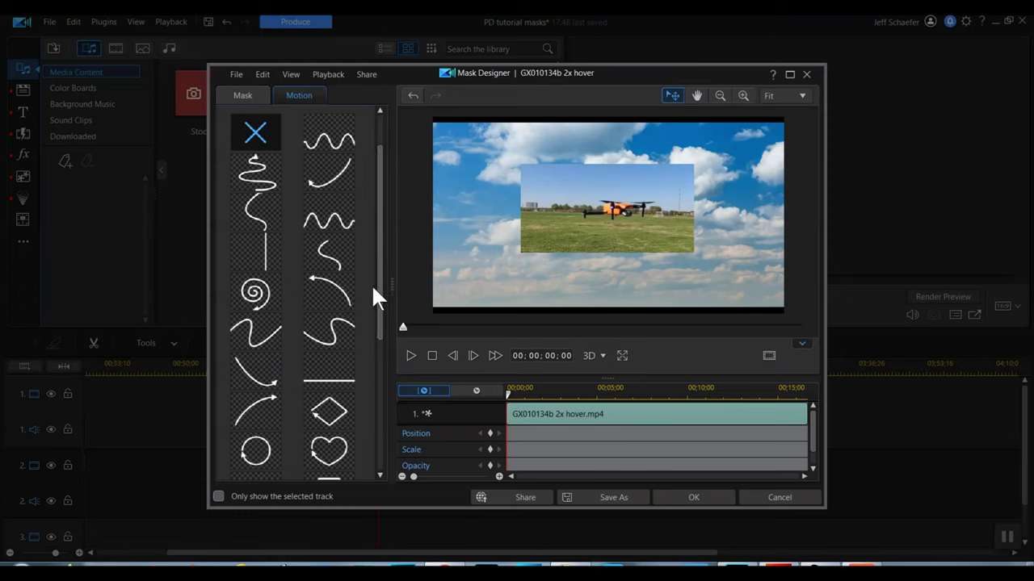
{"action": "left_click_drag", "start_coordinate": [373, 284], "coordinate": [373, 290]}
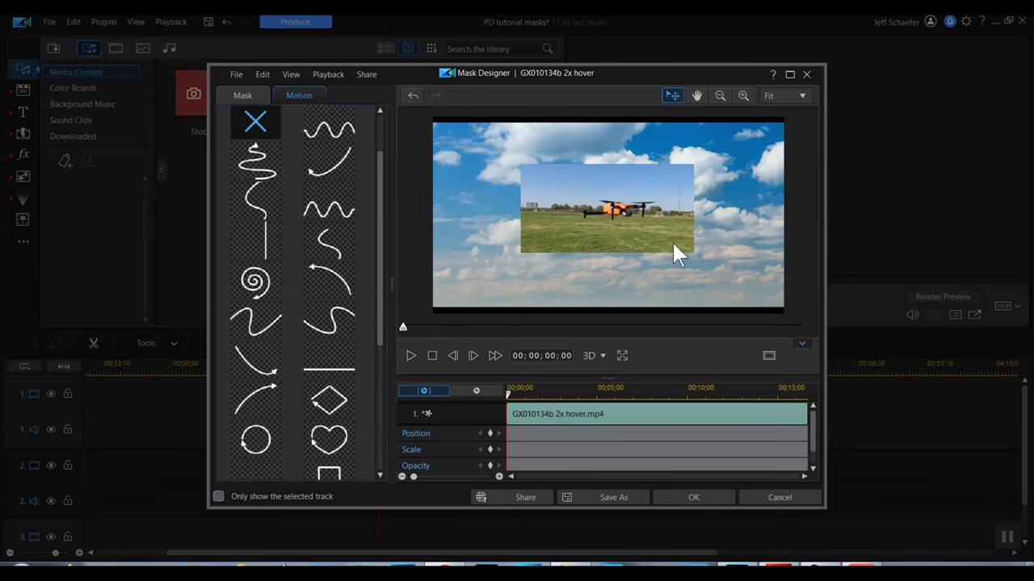
{"action": "left_click", "coordinate": [331, 376]}
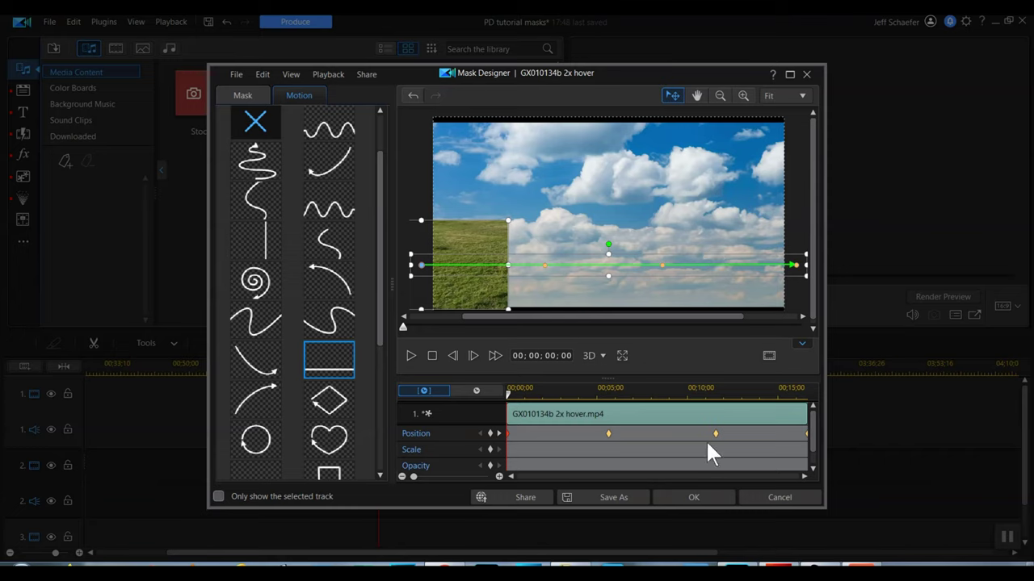
{"action": "mouse_move", "coordinate": [403, 336]}
{"action": "left_mouse_down"}
{"action": "mouse_move", "coordinate": [722, 399]}
{"action": "mouse_move", "coordinate": [688, 394]}
{"action": "left_mouse_up"}
{"action": "left_click_drag", "start_coordinate": [632, 443], "coordinate": [554, 396]}
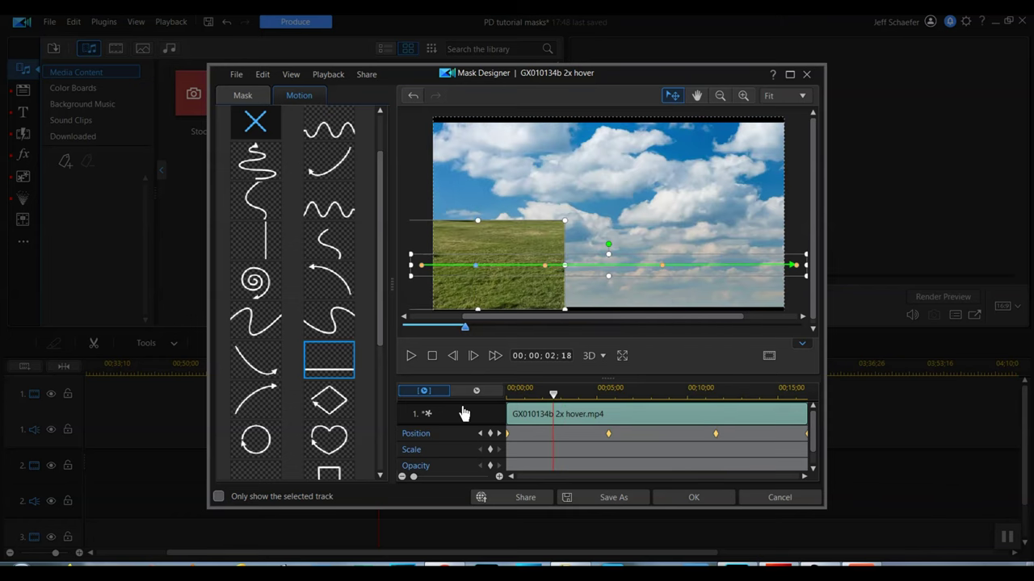
- Set the preview zoom to 50%, extend the path's starting end slightly outward, and raise the whole path to mid-frame
{"action": "left_click", "coordinate": [799, 96]}
{"action": "left_click", "coordinate": [791, 154]}
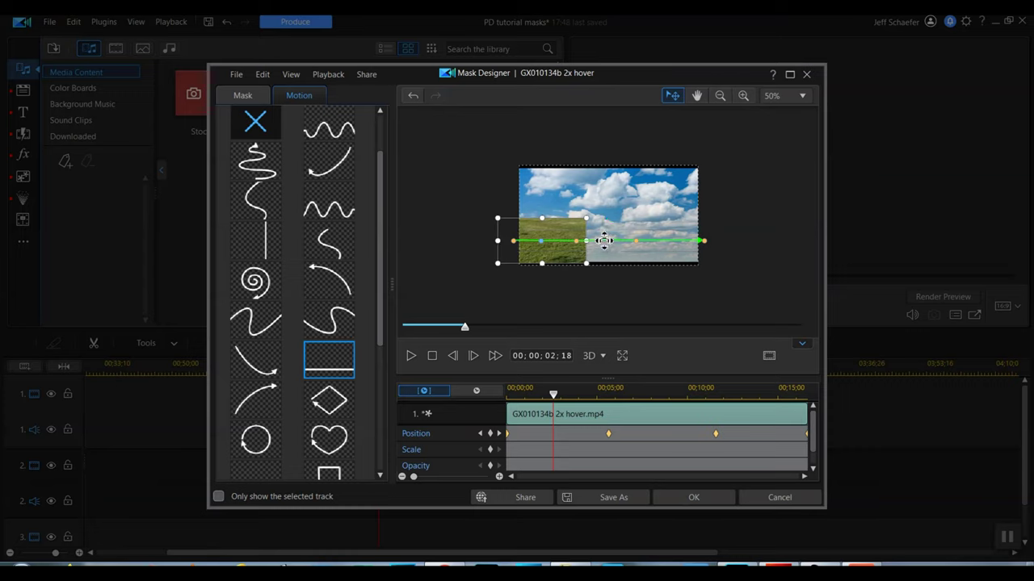
{"action": "mouse_move", "coordinate": [604, 240]}
{"action": "left_mouse_down"}
{"action": "mouse_move", "coordinate": [602, 222]}
{"action": "mouse_move", "coordinate": [609, 257]}
{"action": "mouse_move", "coordinate": [609, 241]}
{"action": "left_mouse_up"}
{"action": "mouse_move", "coordinate": [514, 240]}
{"action": "left_mouse_down"}
{"action": "mouse_move", "coordinate": [517, 208]}
{"action": "mouse_move", "coordinate": [514, 252]}
{"action": "mouse_move", "coordinate": [514, 208]}
{"action": "mouse_move", "coordinate": [507, 239]}
{"action": "left_mouse_up"}
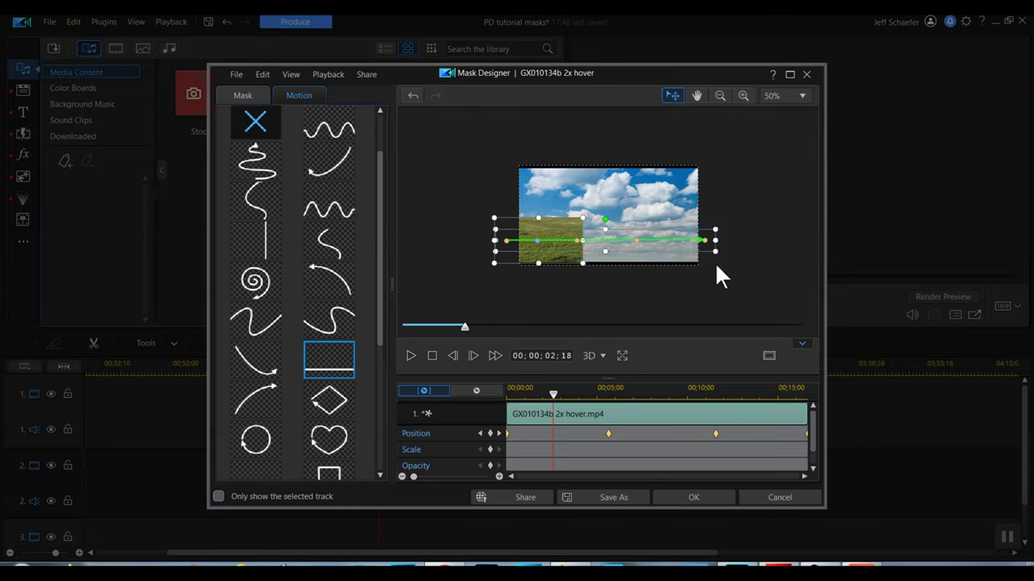
{"action": "left_click_drag", "start_coordinate": [703, 250], "coordinate": [704, 223]}
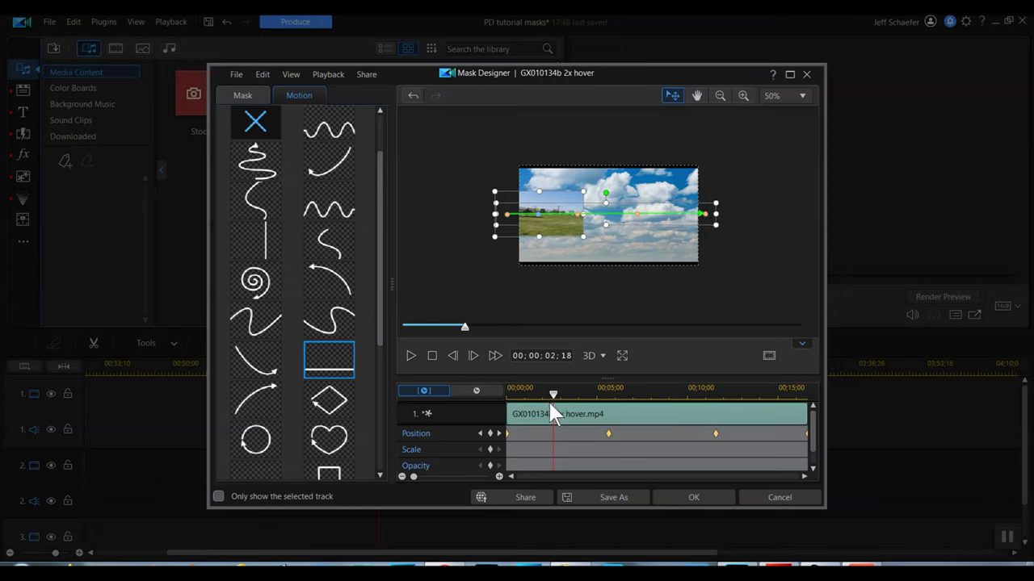
- Place the mask fully outside the frame's left edge at the first position keyframe and outside its right edge at the last
{"action": "left_click_drag", "start_coordinate": [556, 400], "coordinate": [498, 443]}
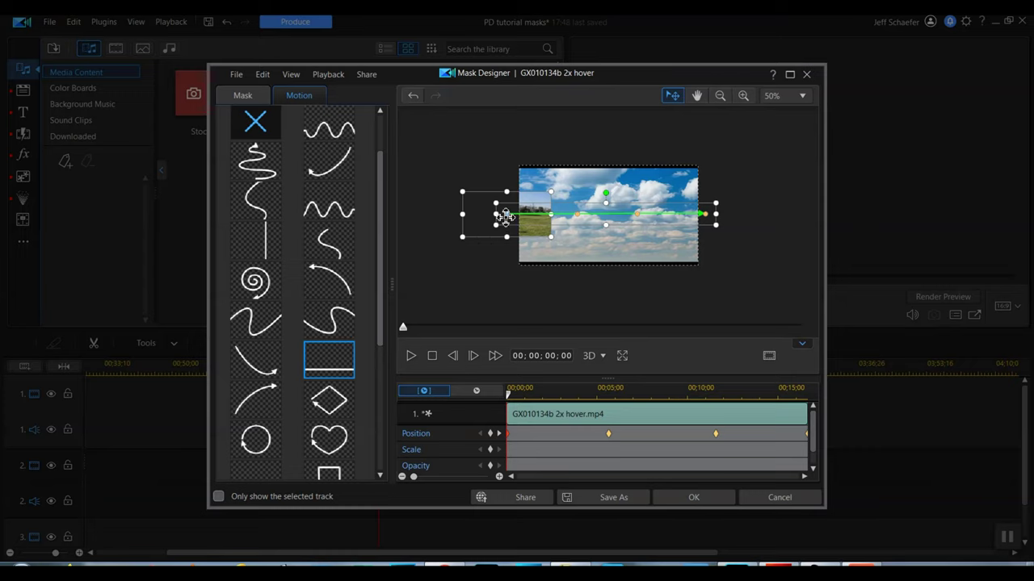
{"action": "left_click_drag", "start_coordinate": [507, 214], "coordinate": [469, 220]}
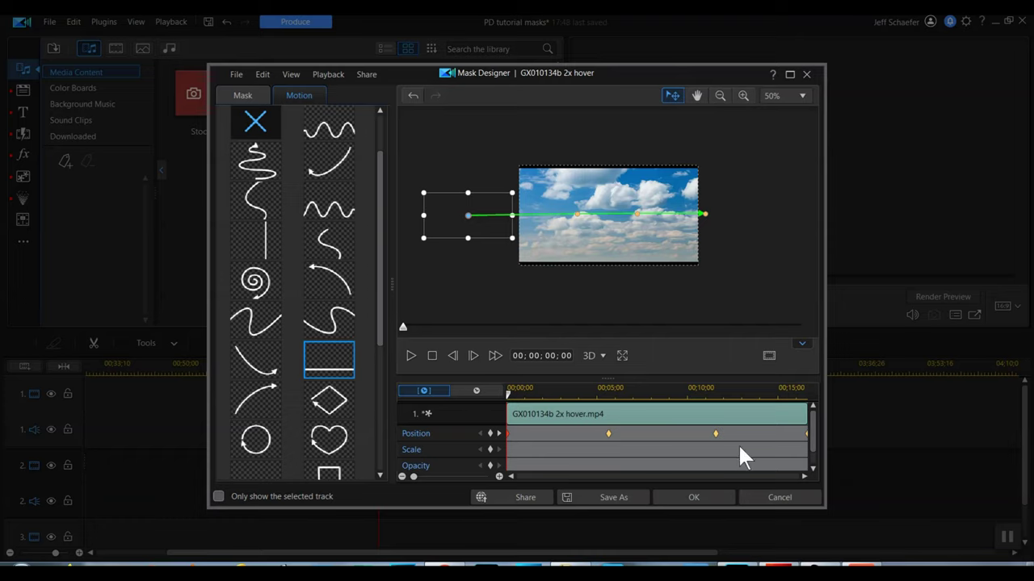
{"action": "left_click", "coordinate": [808, 442]}
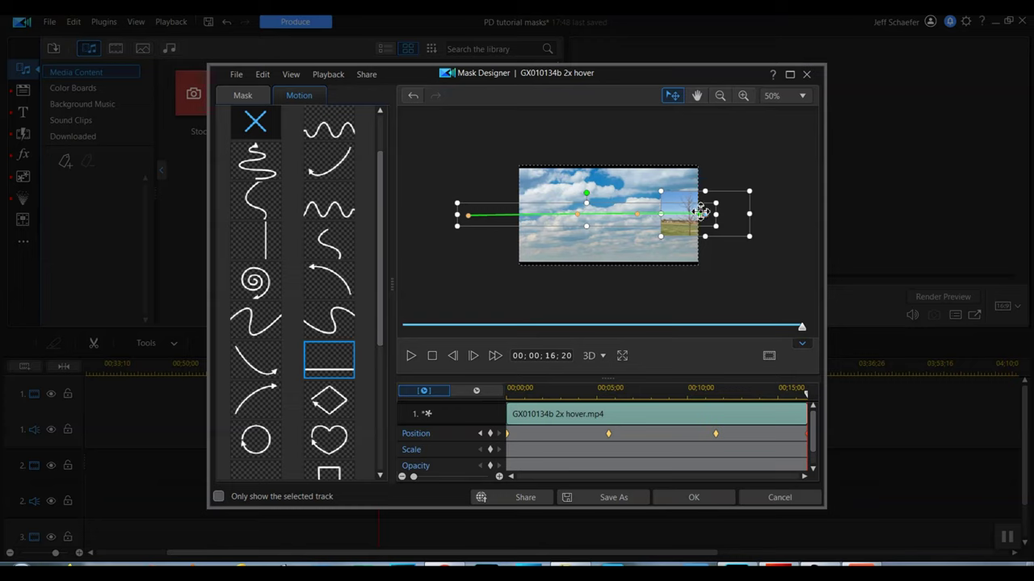
{"action": "left_click_drag", "start_coordinate": [705, 214], "coordinate": [754, 213]}
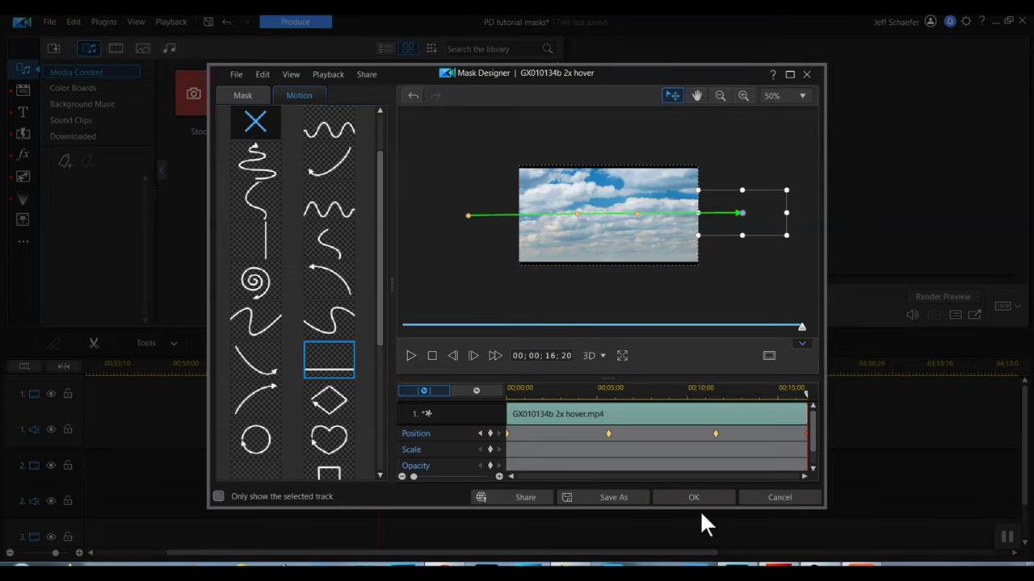
- Apply the mask motion to the drone clip and play it back over the cloudscape
{"action": "left_click", "coordinate": [676, 493]}
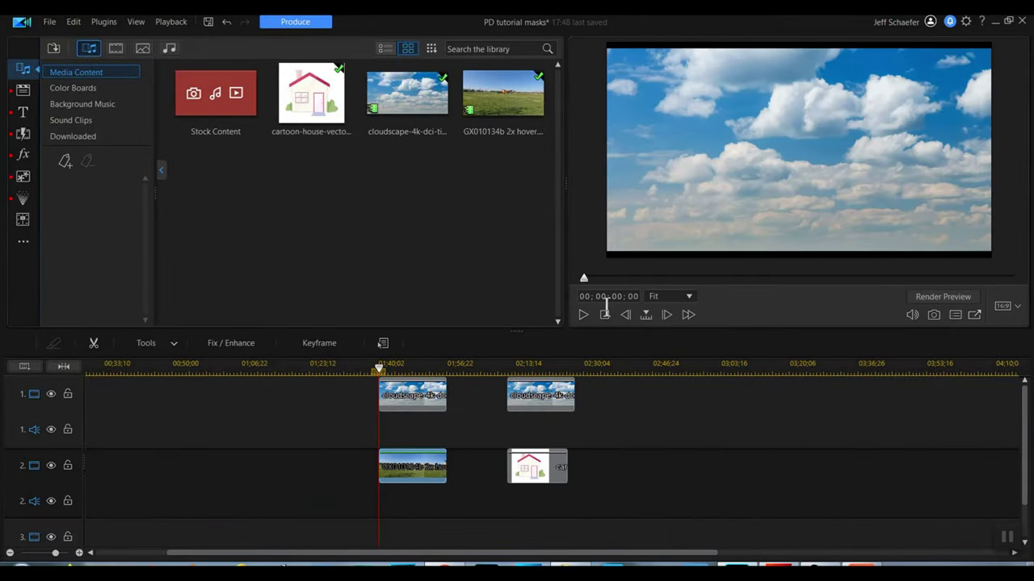
{"action": "left_click", "coordinate": [580, 316]}
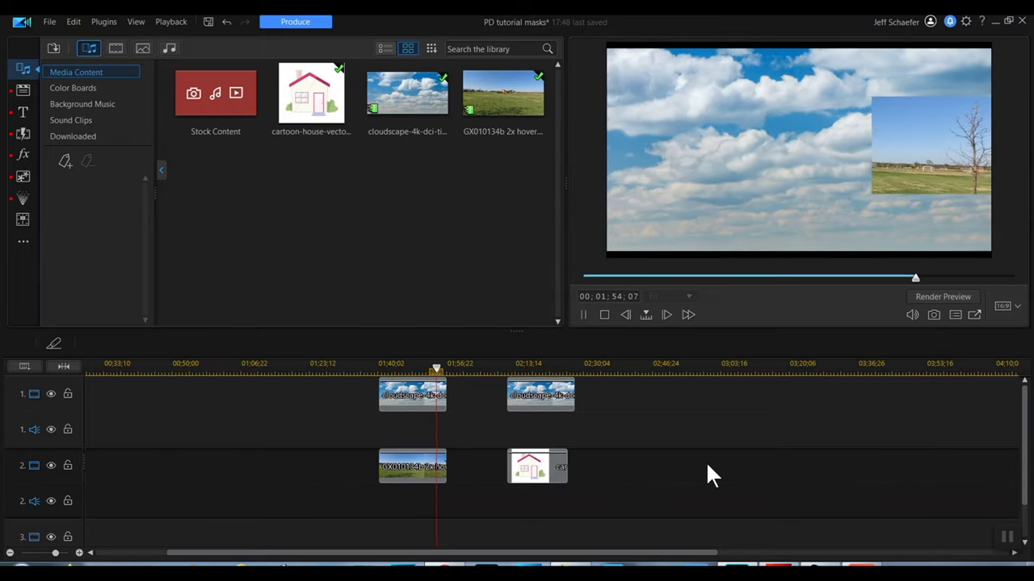
{"action": "left_click", "coordinate": [584, 313]}
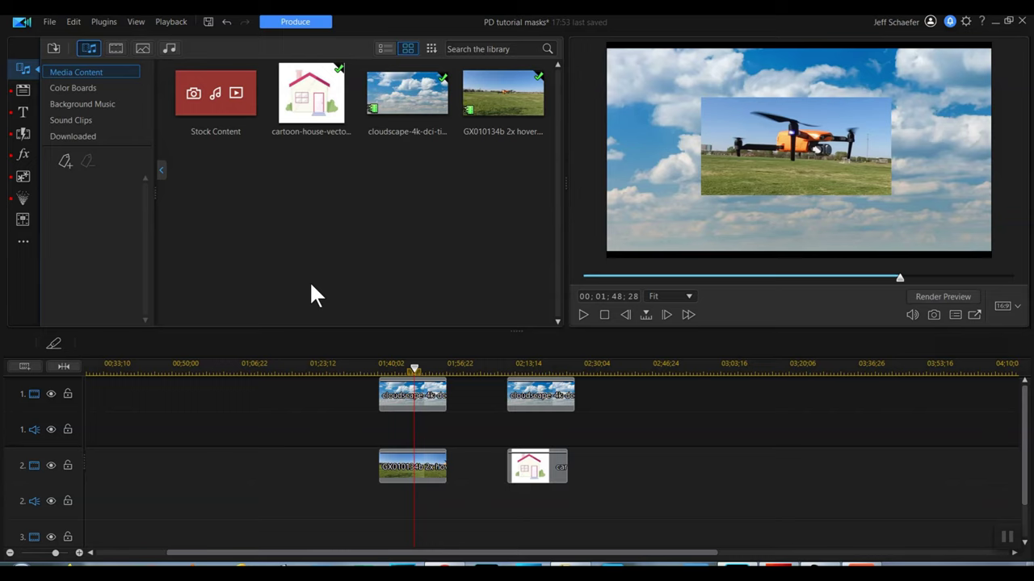